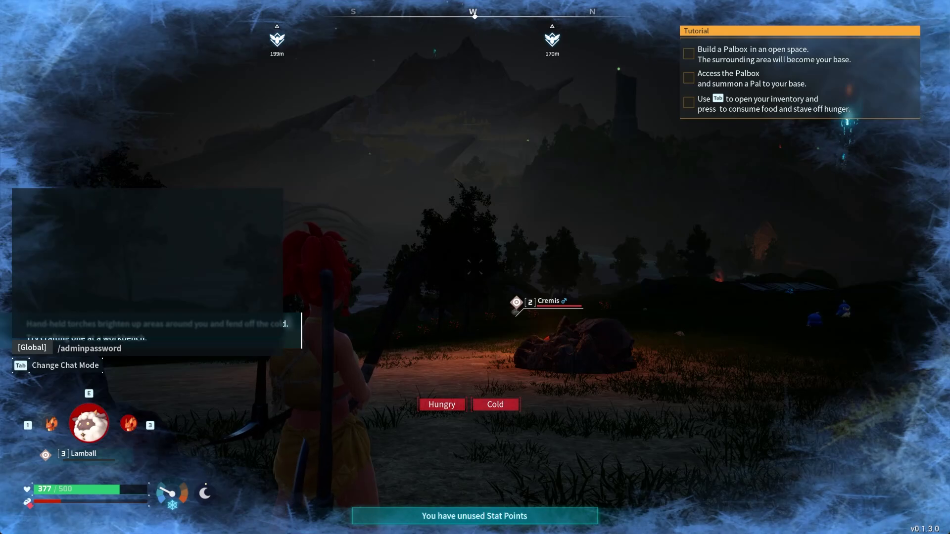
Send the admin password command in chat to gain admin, then look around in-game.
type("1234")
key("Return")
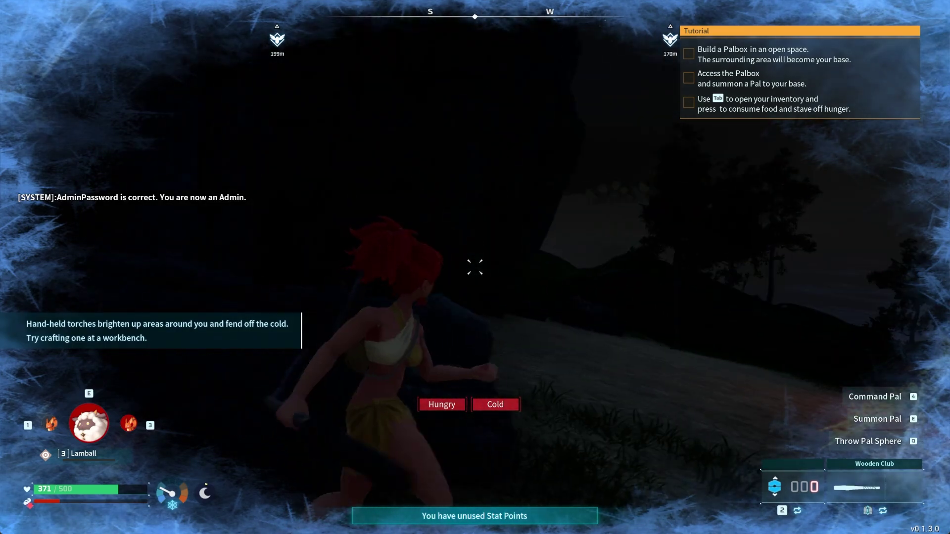
key("s")
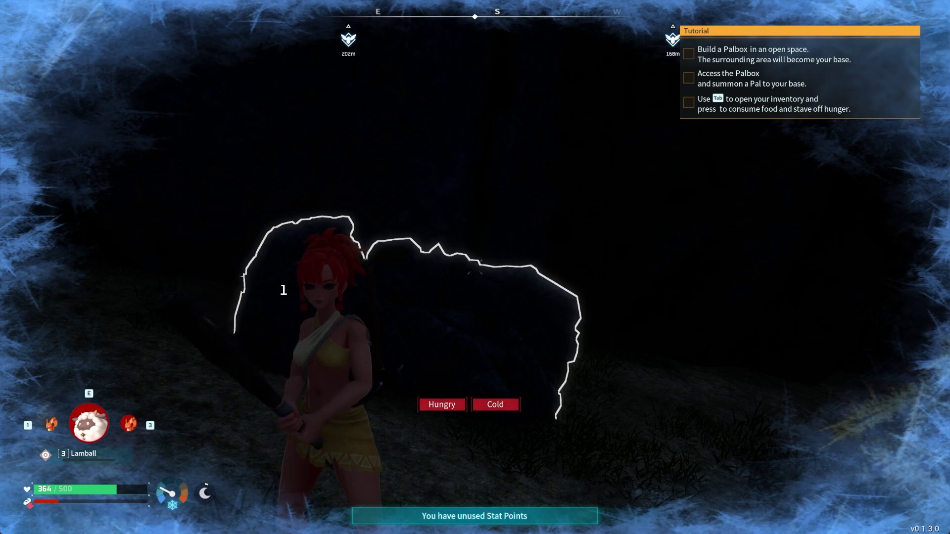
key("q")
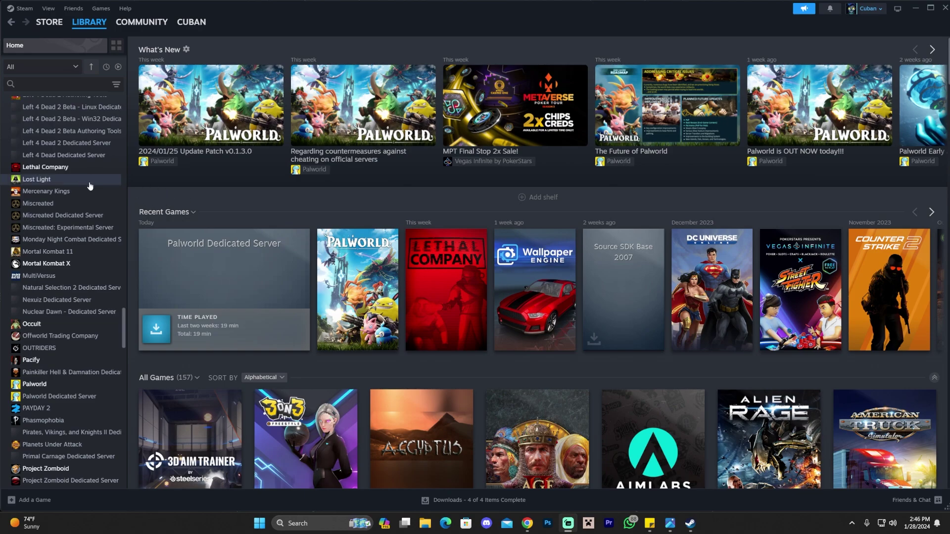
Make sure Tools are included in the Steam library type filter.
scroll(105, 199, "up", 20)
scroll(123, 136, "up", 15)
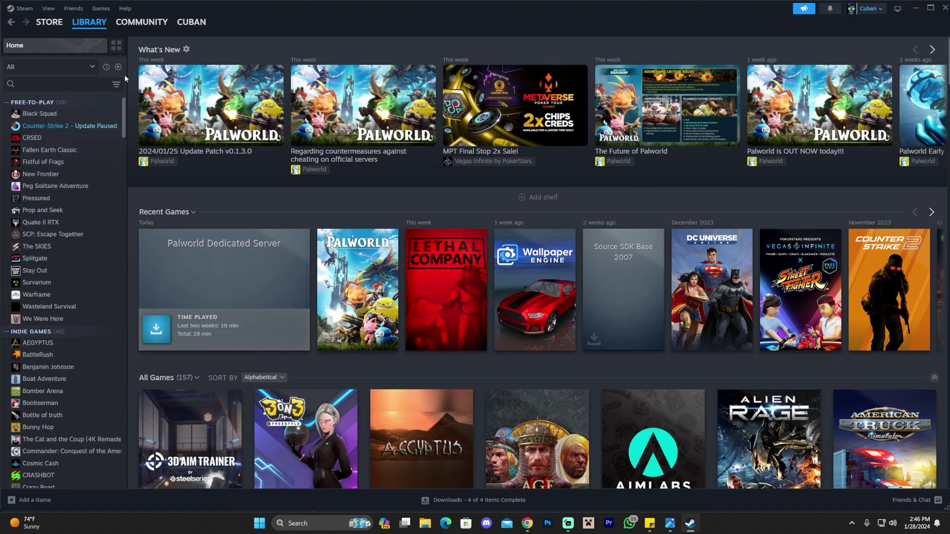
mouse_move(91, 25)
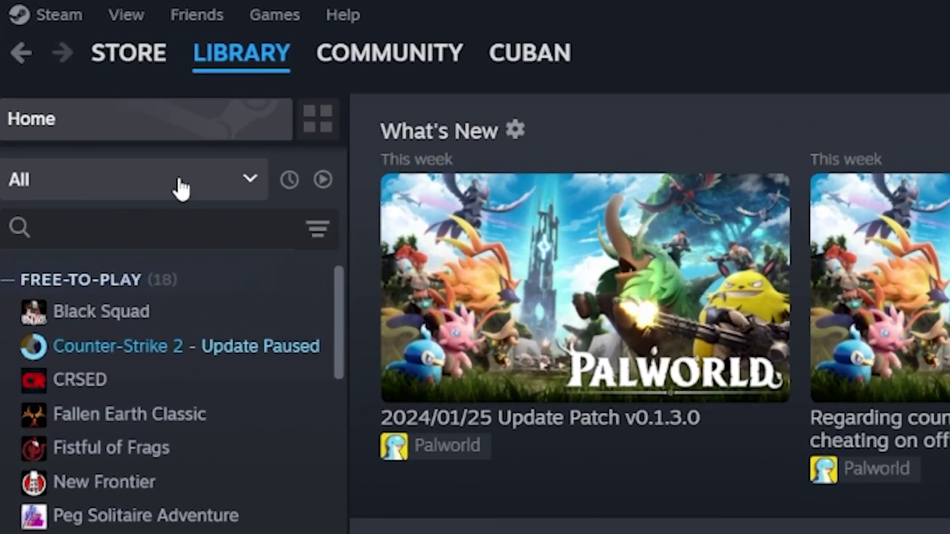
left_click(66, 67)
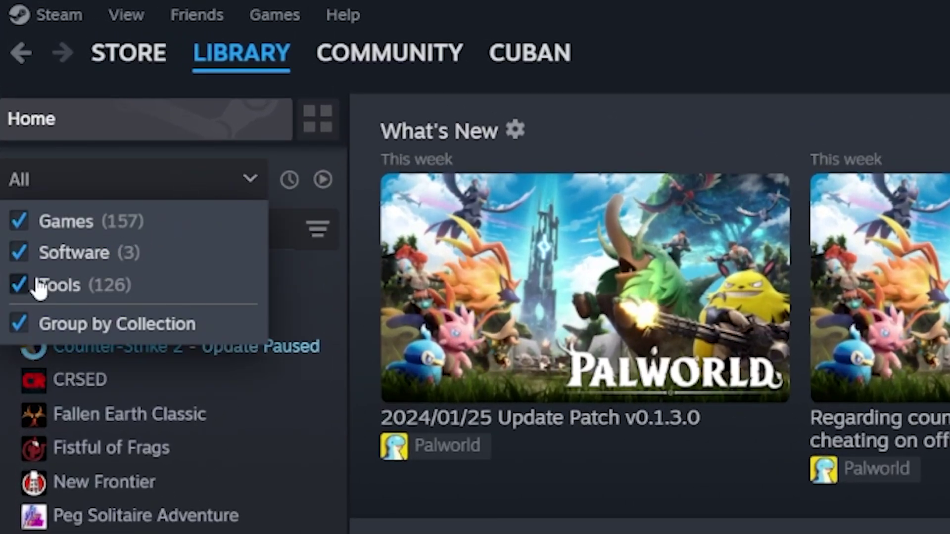
left_click(19, 287)
left_click(18, 287)
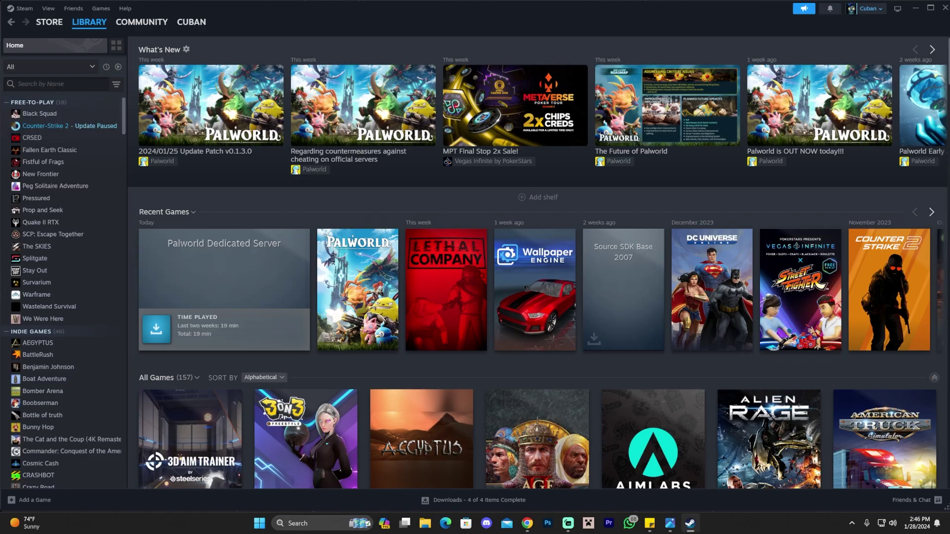
Search 'palworld' and install Palworld Dedicated Server to Local Drive (C:).
type("palworld")
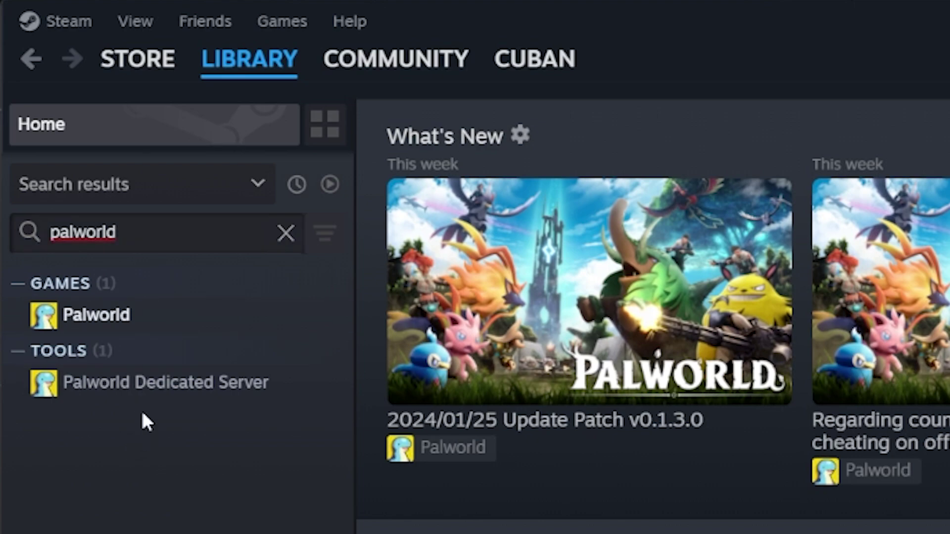
left_click(193, 384)
left_click(170, 201)
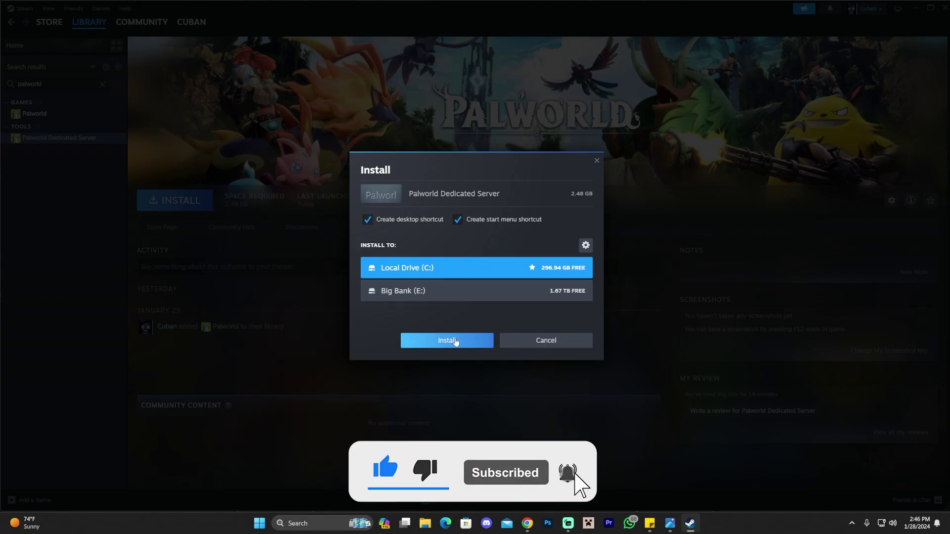
left_click(444, 343)
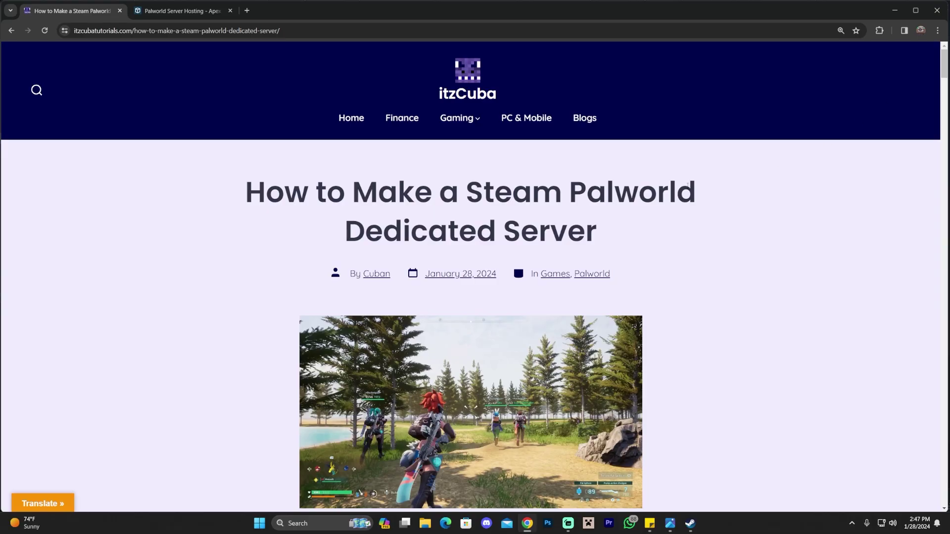
Scroll down through the dedicated server guide article and back up.
scroll(678, 182, "down", 3)
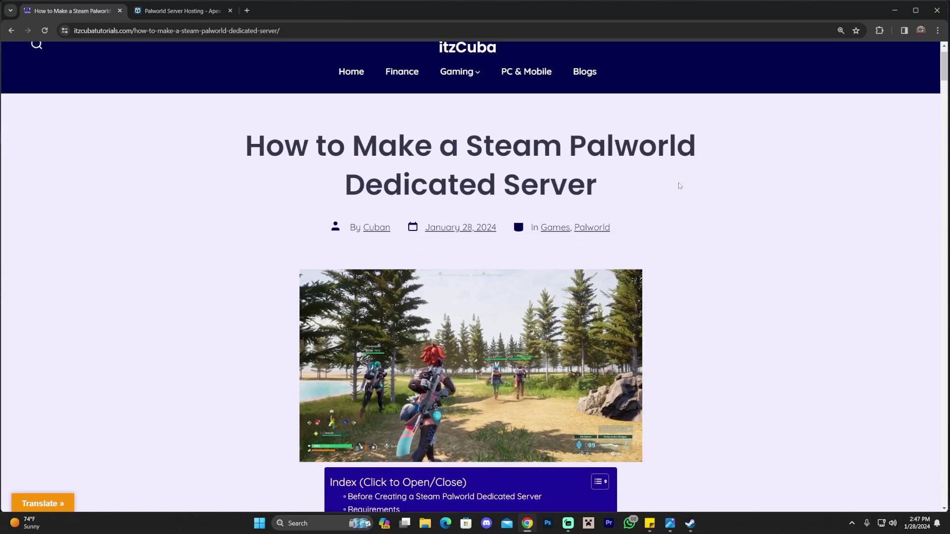
scroll(660, 162, "down", 12)
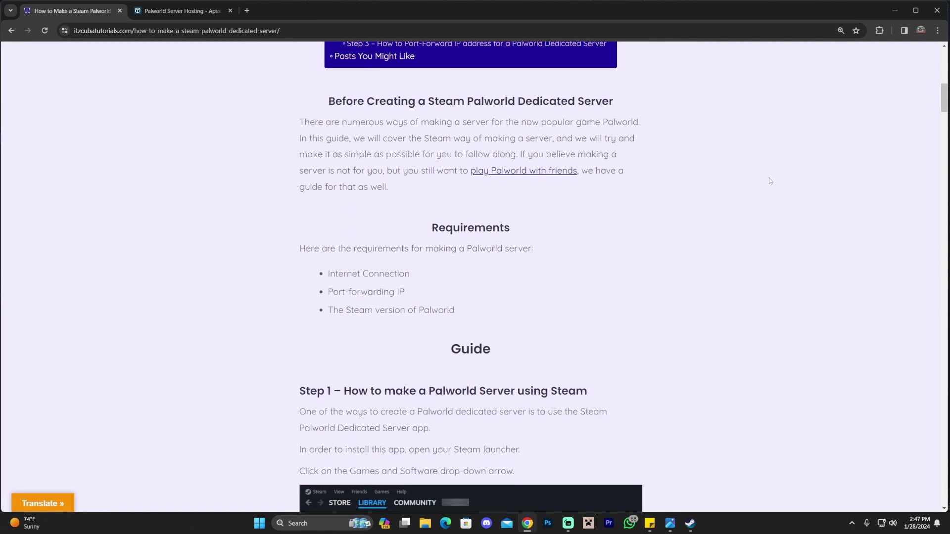
scroll(703, 183, "down", 20)
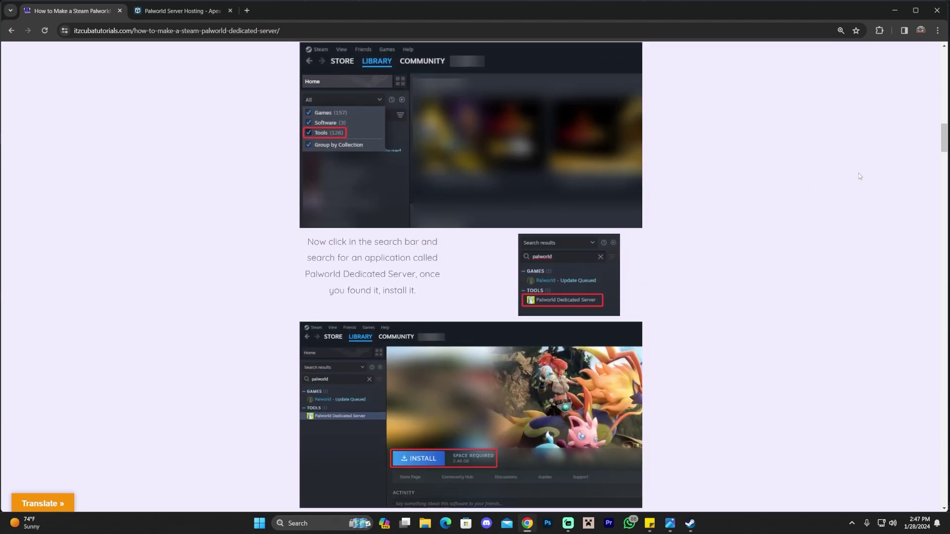
scroll(821, 159, "down", 20)
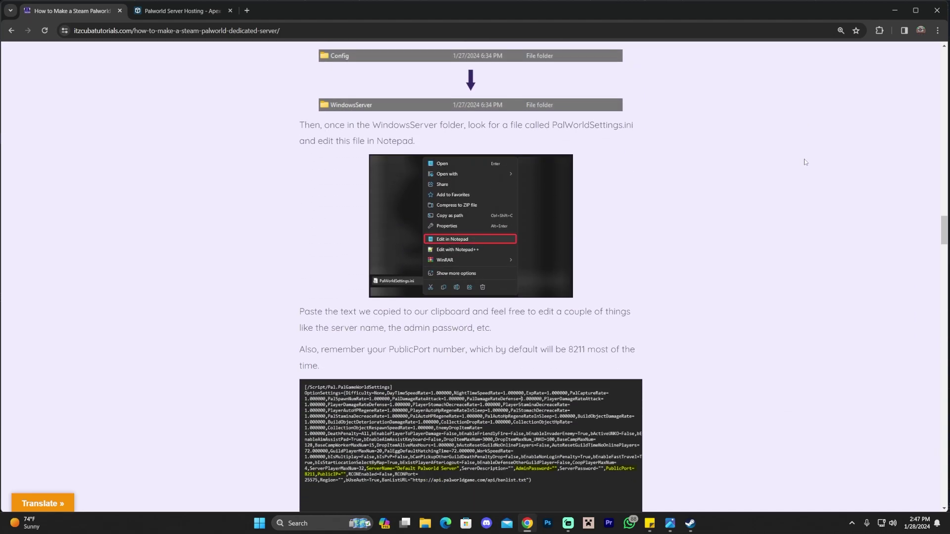
scroll(796, 171, "down", 20)
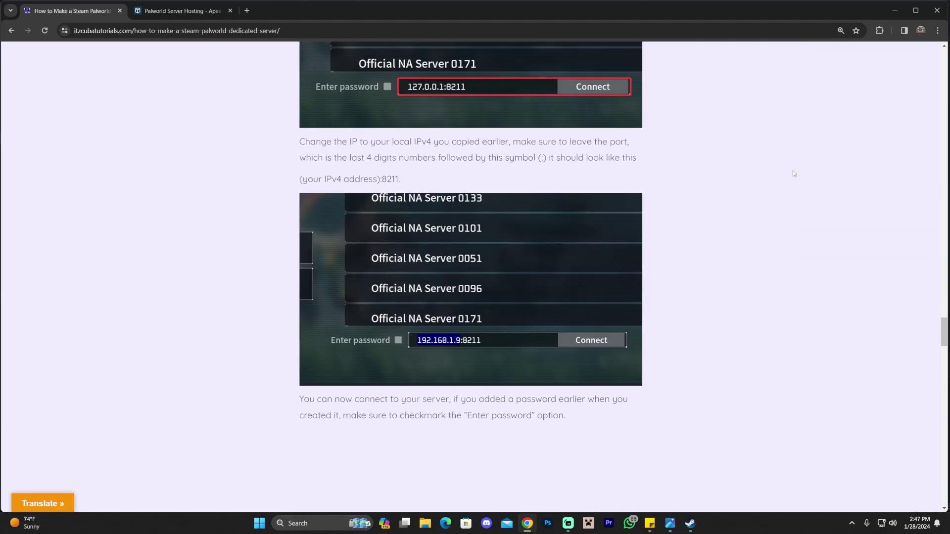
scroll(800, 181, "down", 5)
scroll(802, 193, "up", 12)
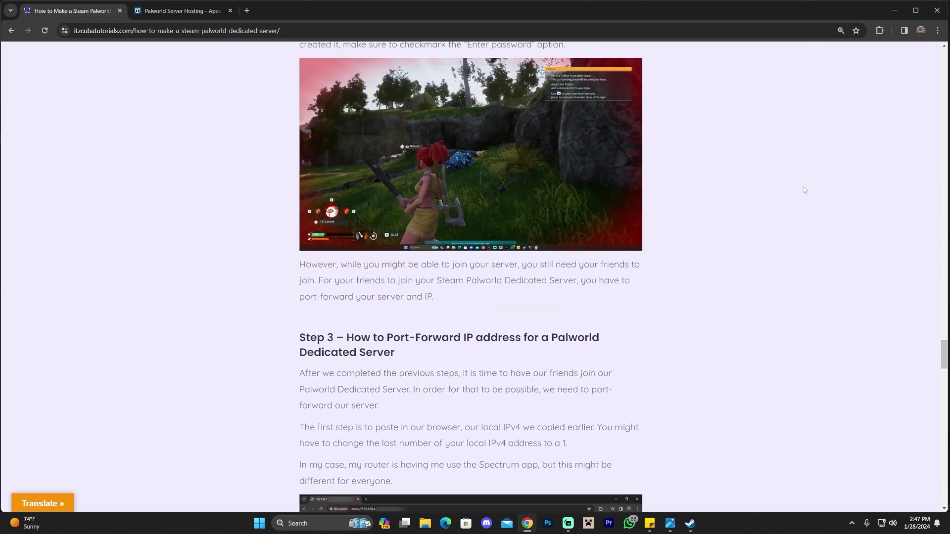
scroll(801, 206, "up", 20)
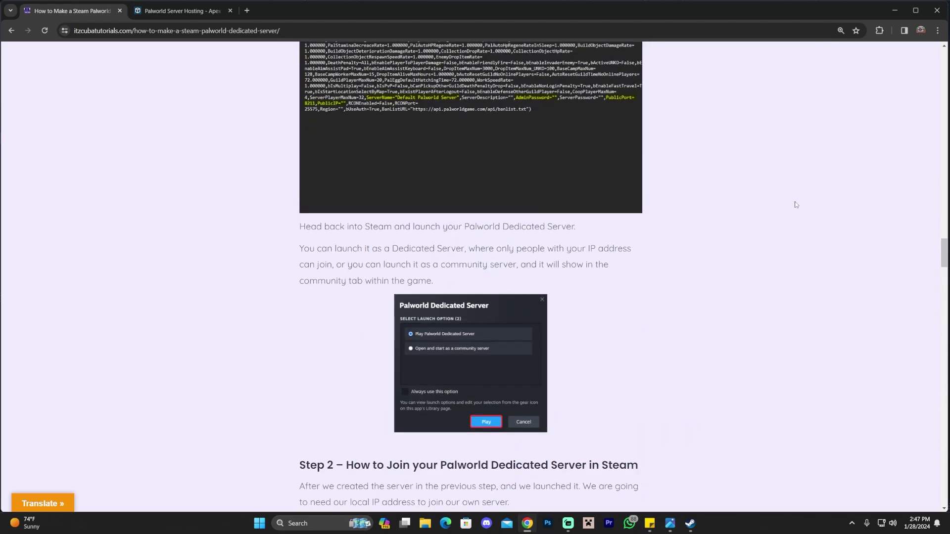
scroll(812, 204, "up", 20)
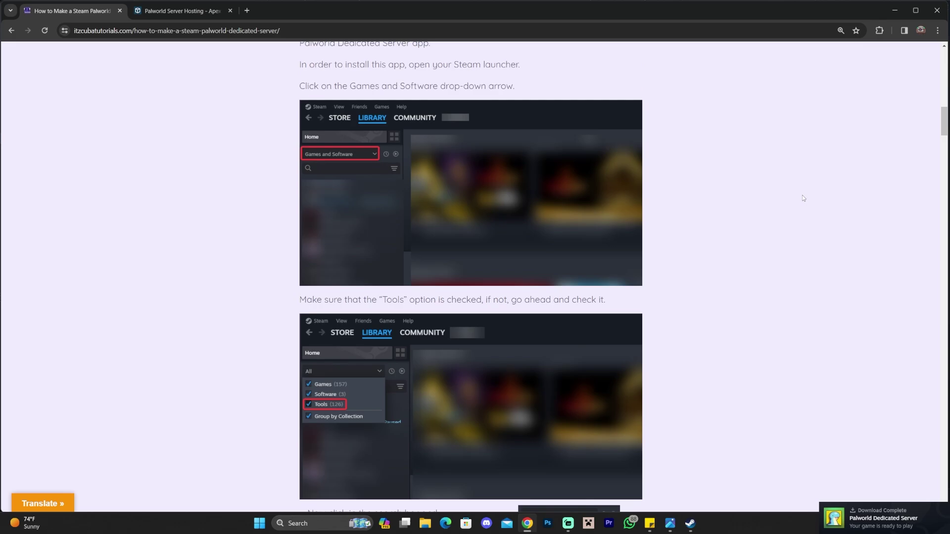
scroll(796, 190, "up", 10)
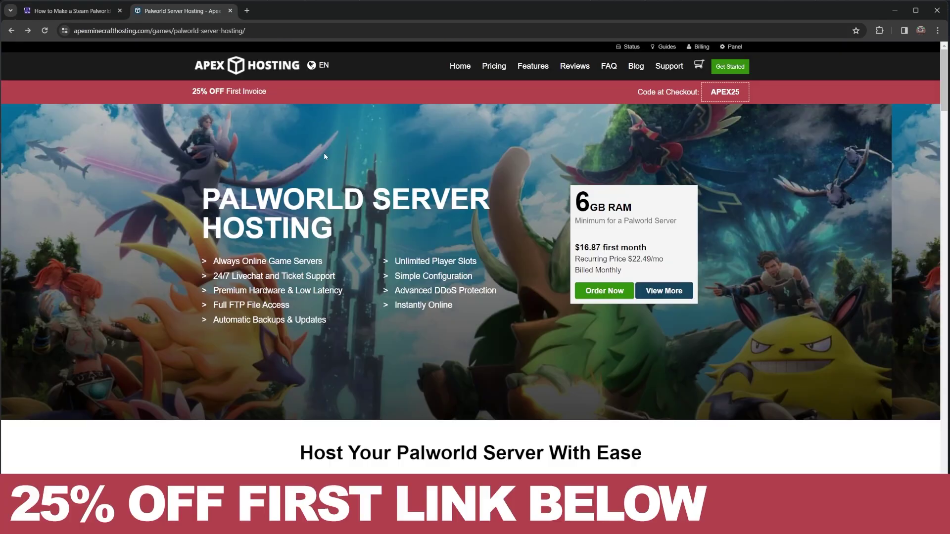
Browse the Apex Hosting page and return to the Palworld Server Hosting page.
scroll(297, 163, "down", 3)
scroll(238, 157, "up", 3)
scroll(217, 196, "down", 7)
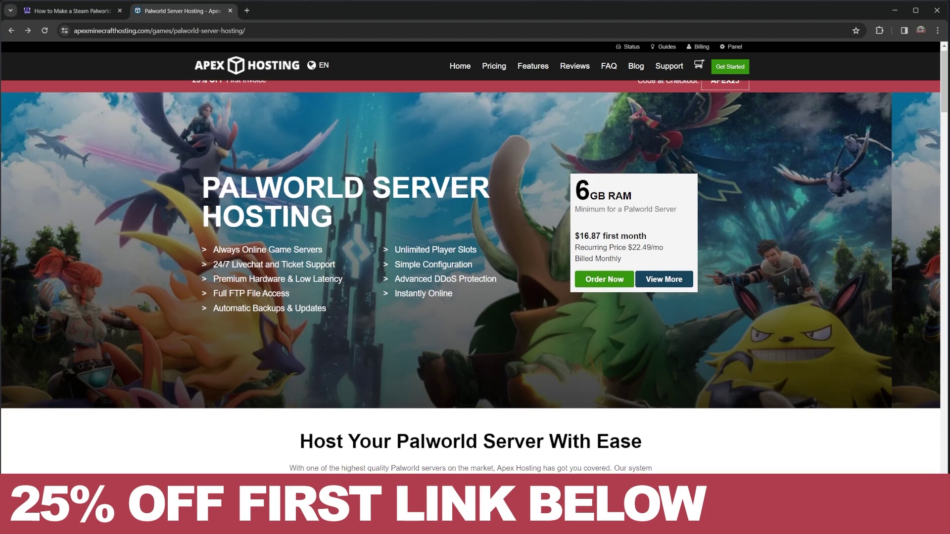
scroll(301, 188, "up", 7)
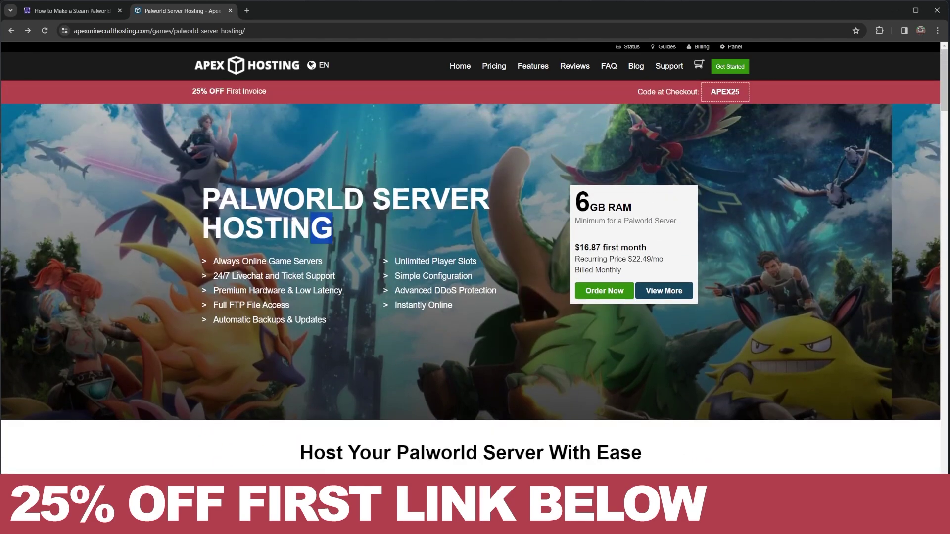
triple_click(301, 193)
left_click(204, 194)
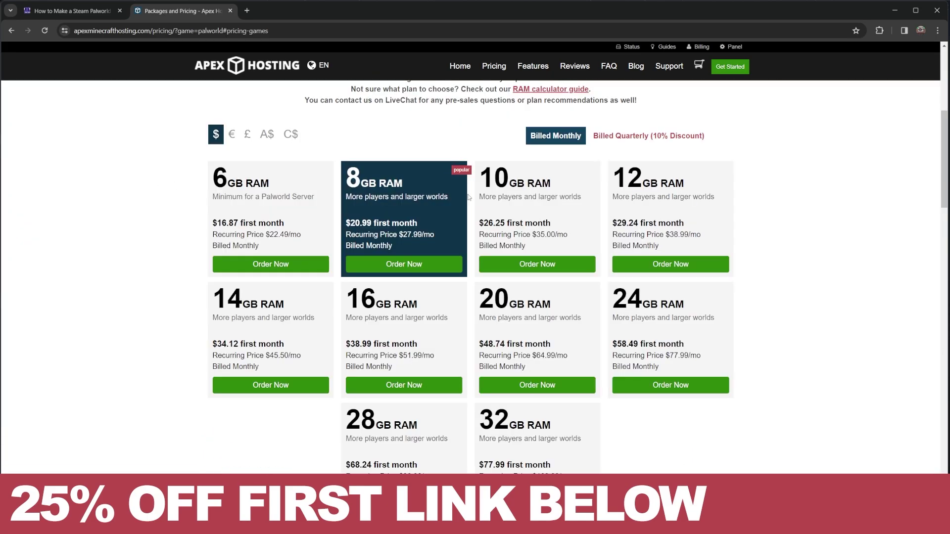
key("alt+Left")
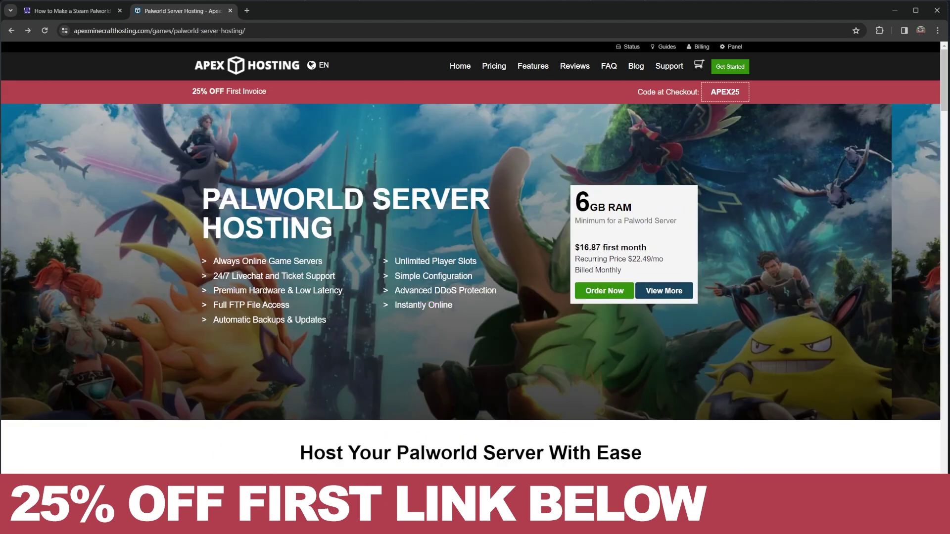
left_click_drag(453, 305, 394, 305)
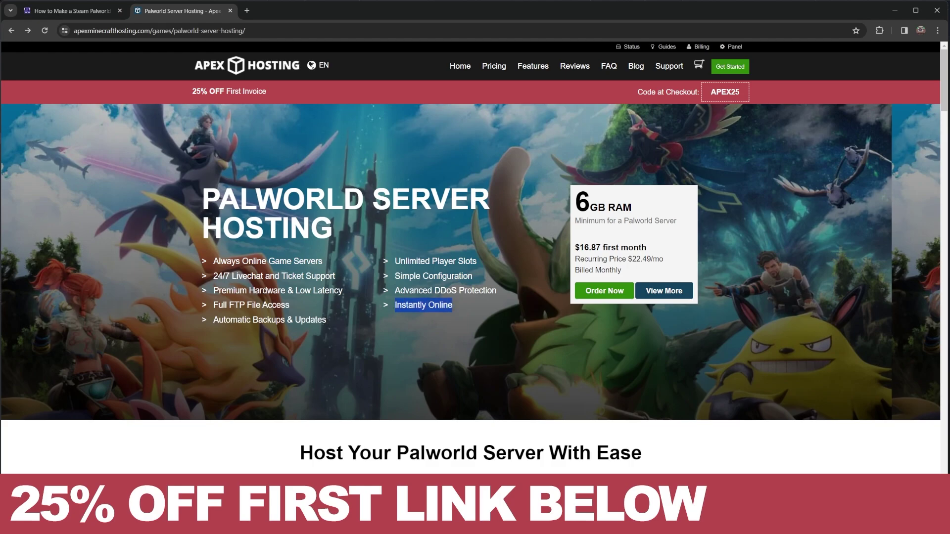
left_click(448, 289)
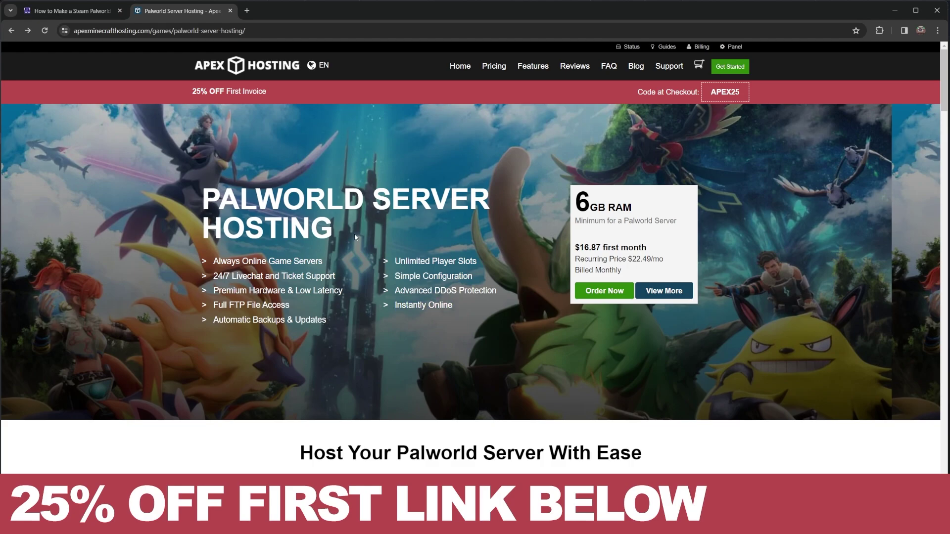
Glance over the guide article tab, then return to the Palworld Server Hosting tab.
key("ctrl+shift+Tab")
scroll(544, 232, "down", 6)
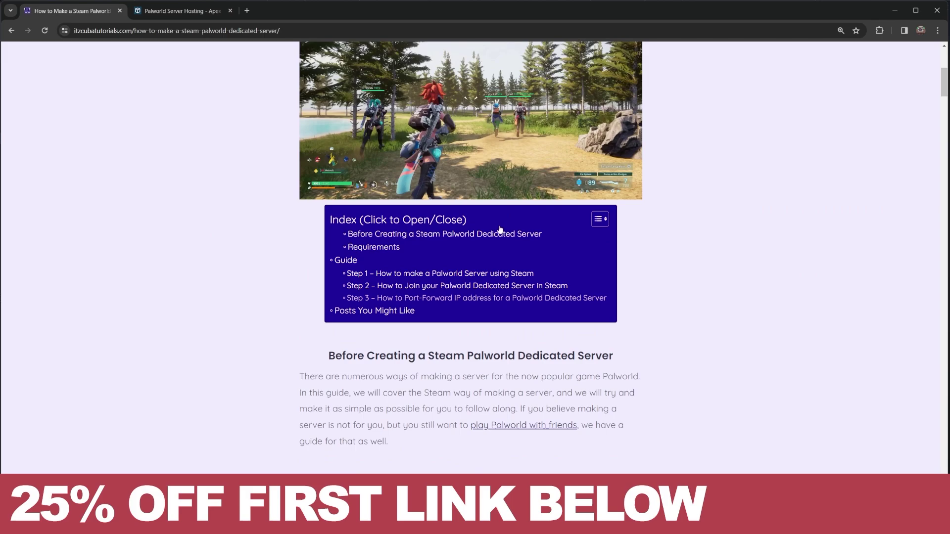
scroll(598, 234, "up", 10)
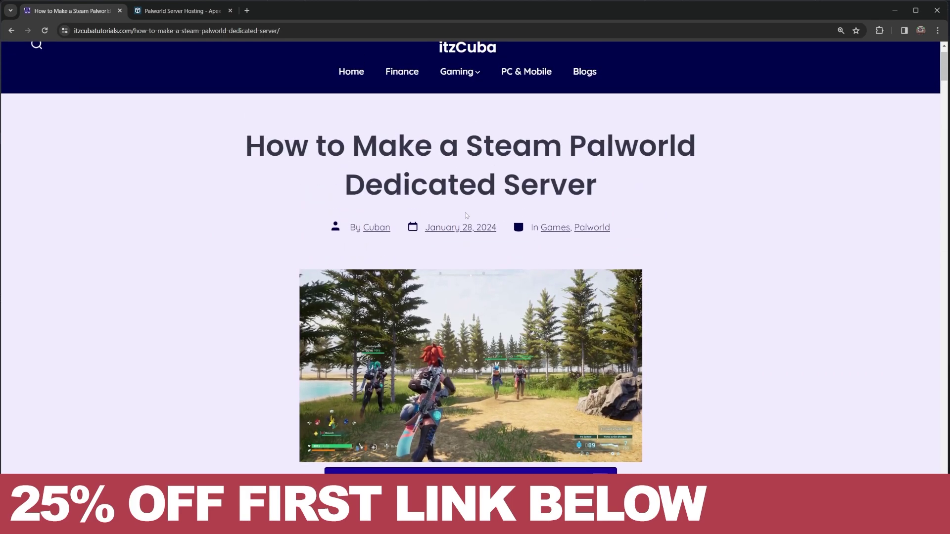
left_click_drag(638, 148, 672, 172)
left_click(628, 183)
left_click(196, 12)
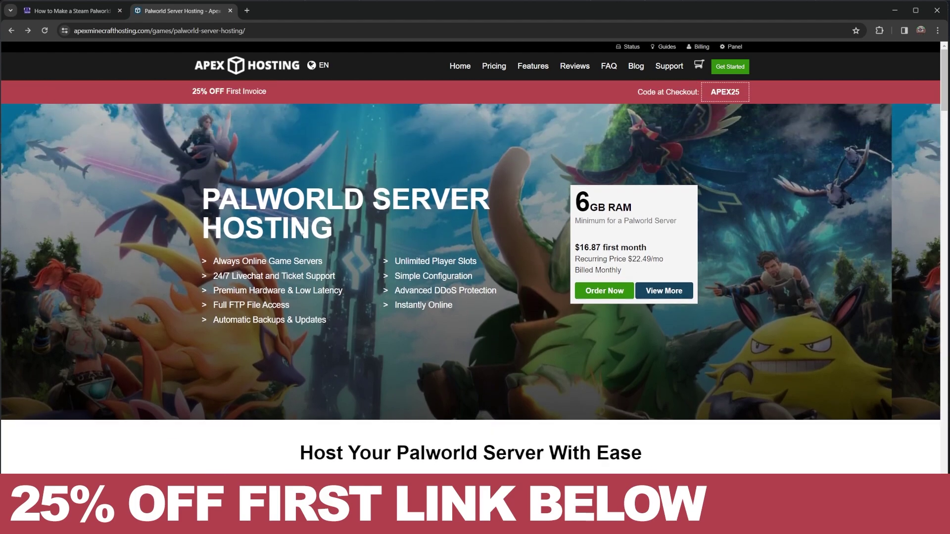
scroll(291, 269, "down", 1)
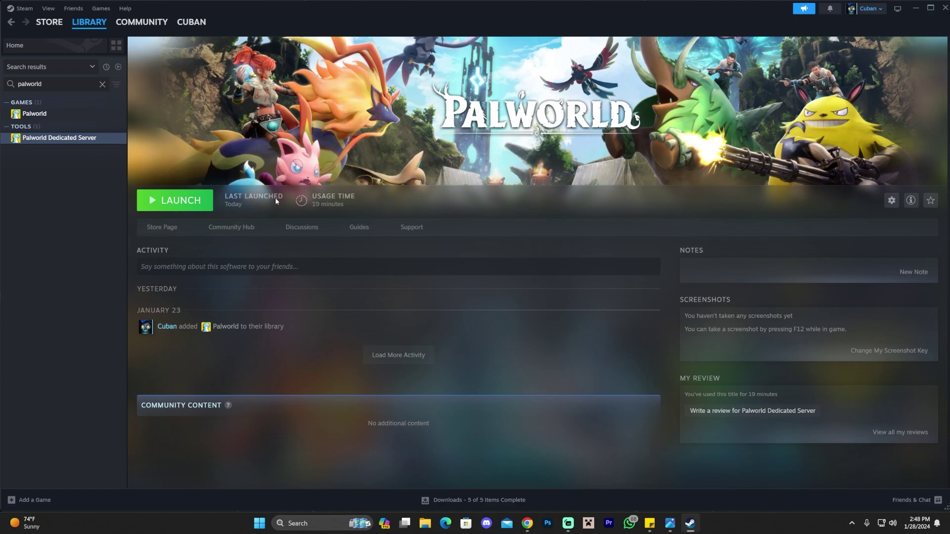
Run 'Play Palworld Dedicated Server' once, close its console window, and stop the server.
left_click(169, 206)
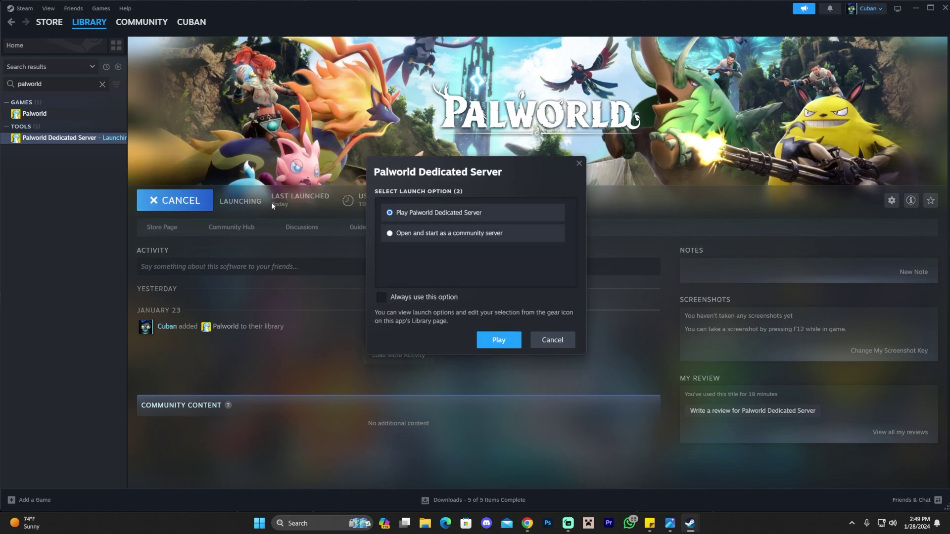
left_click_drag(486, 172, 498, 174)
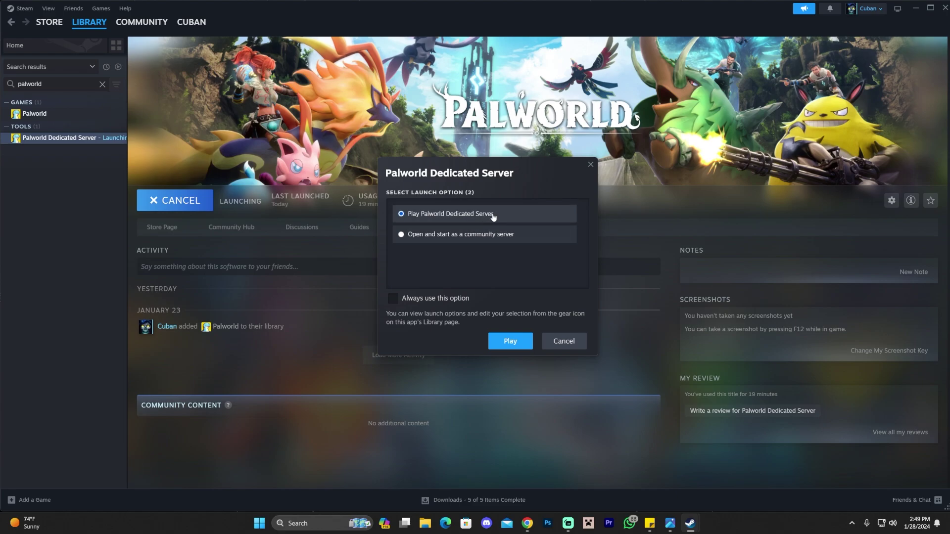
left_click(509, 341)
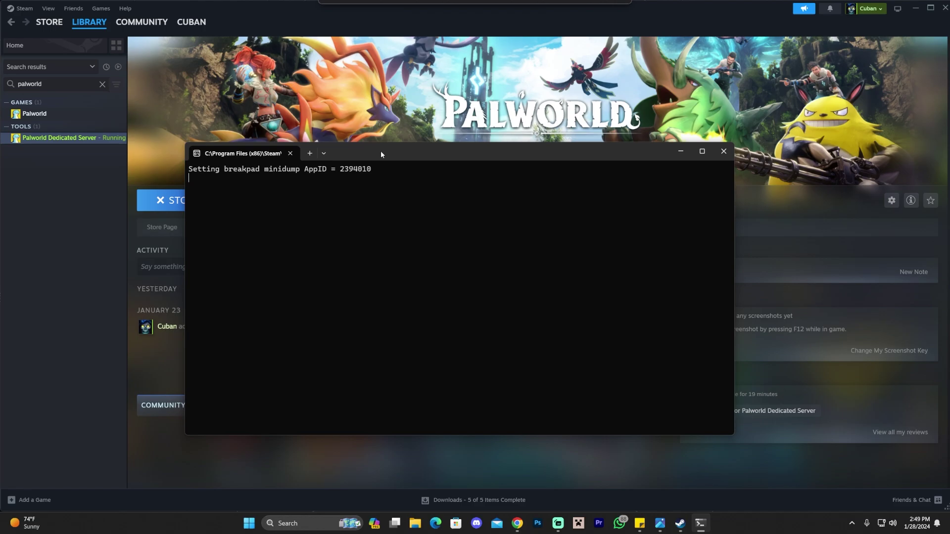
left_click(723, 155)
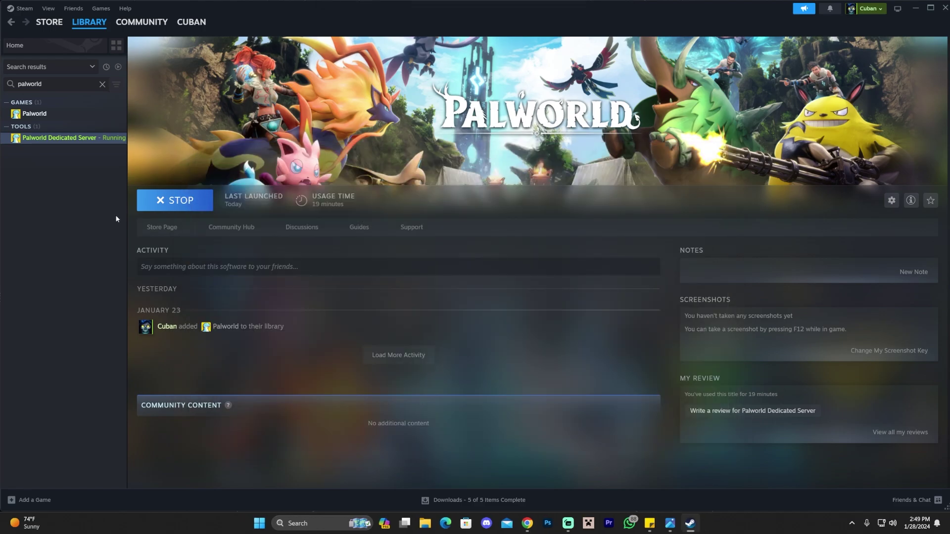
left_click(173, 208)
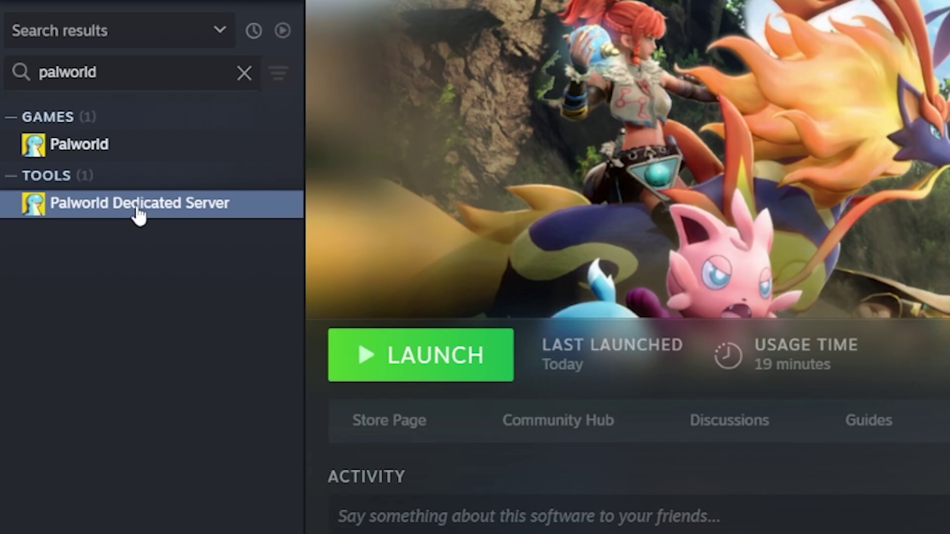
Open the server's local files folder via Manage > Browse local files and widen the window.
right_click(65, 141)
mouse_move(87, 195)
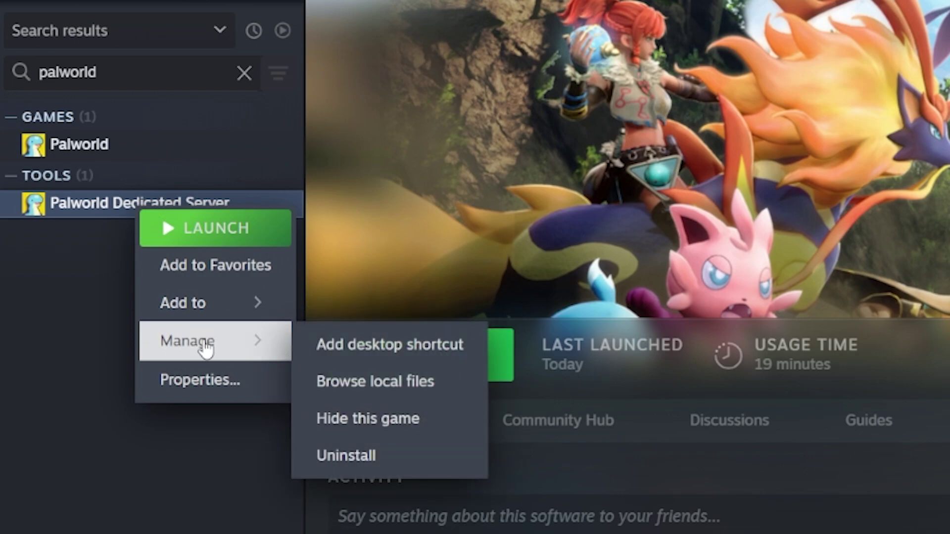
left_click(434, 391)
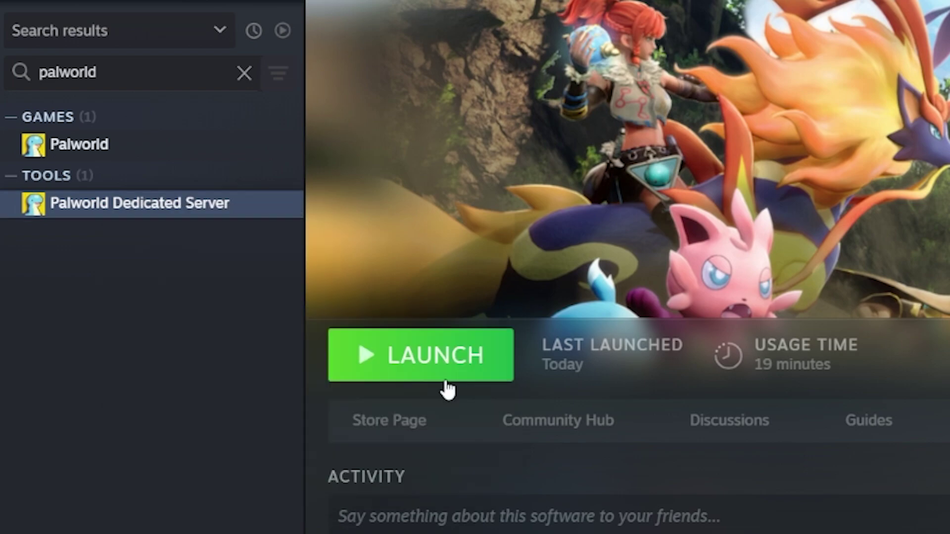
left_click_drag(519, 174, 775, 174)
left_click_drag(305, 198, 225, 205)
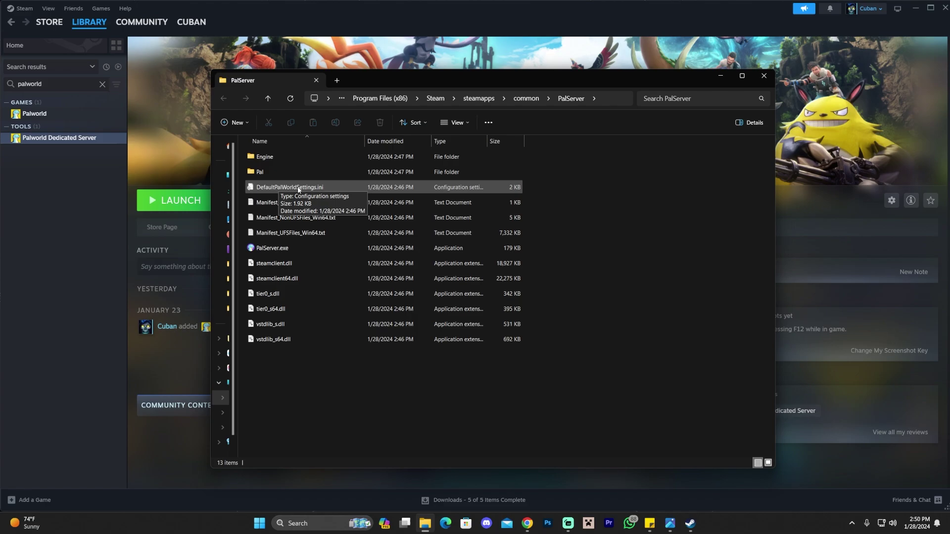
Open DefaultPalWorldSettings.ini in Notepad.
left_click(329, 188)
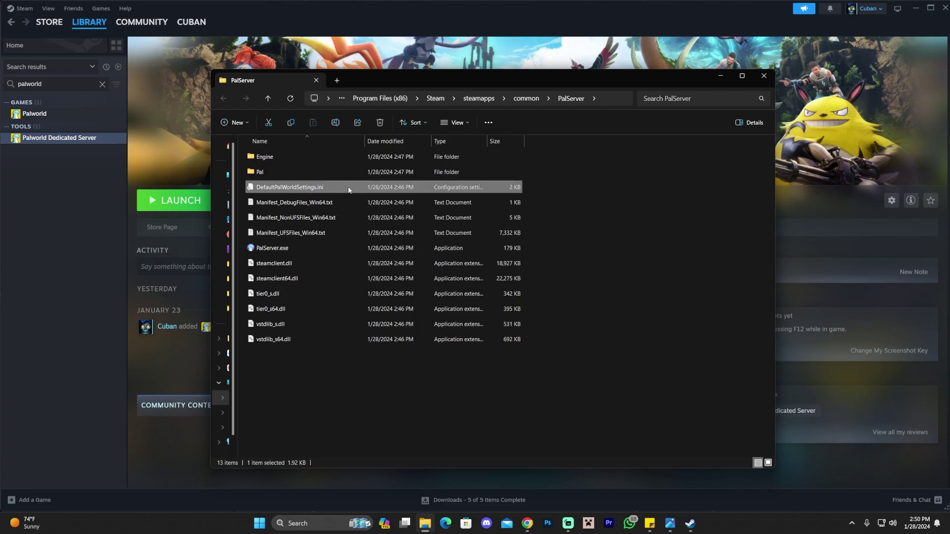
right_click(288, 190)
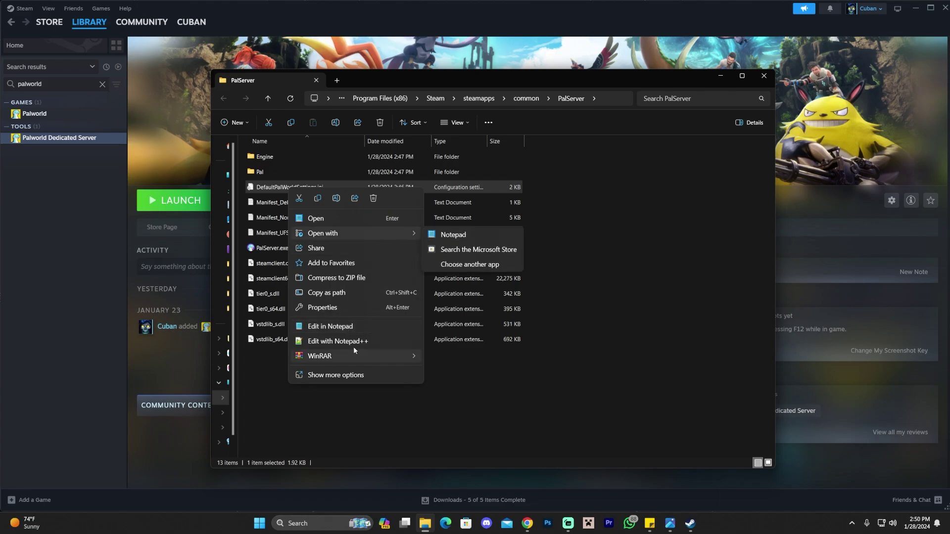
left_click(366, 326)
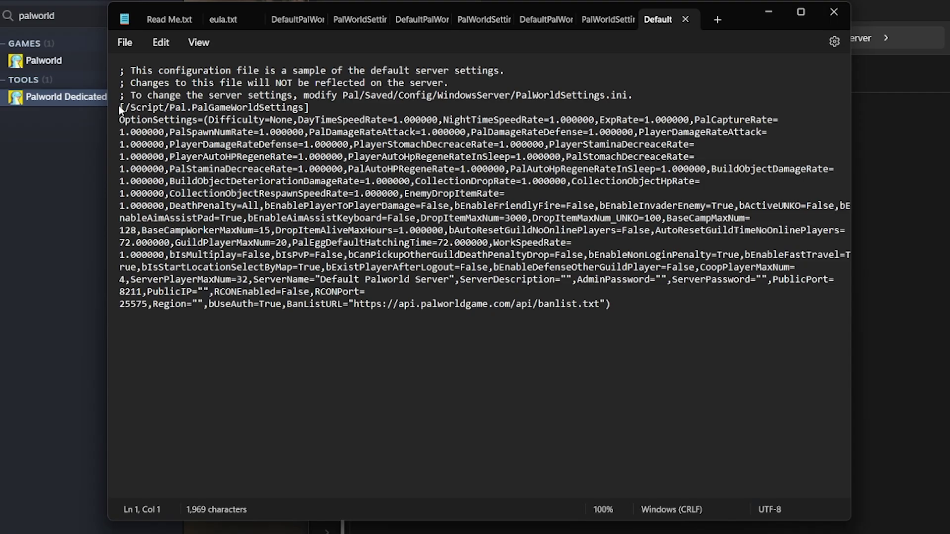
Select and copy the [/Script/Pal.PalGameWorldSettings] block through the OptionSettings line, then close Notepad.
triple_click(200, 109)
left_click(265, 107)
left_click(122, 111)
left_click_drag(121, 111, 642, 302)
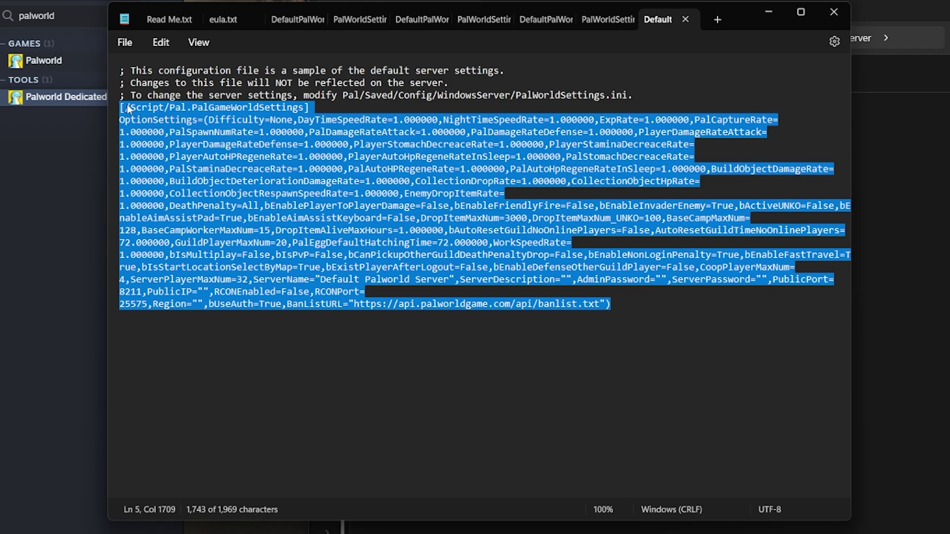
key("ctrl+c")
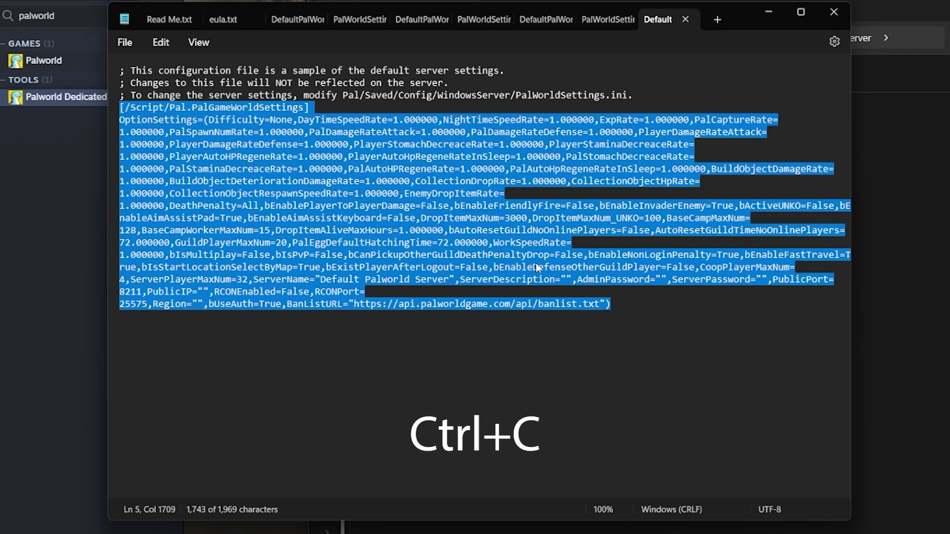
right_click(481, 241)
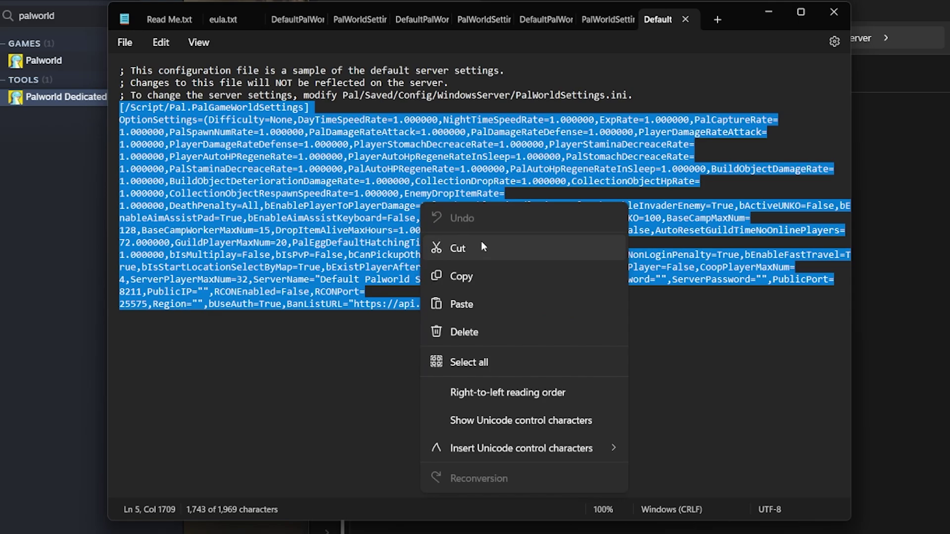
left_click(474, 273)
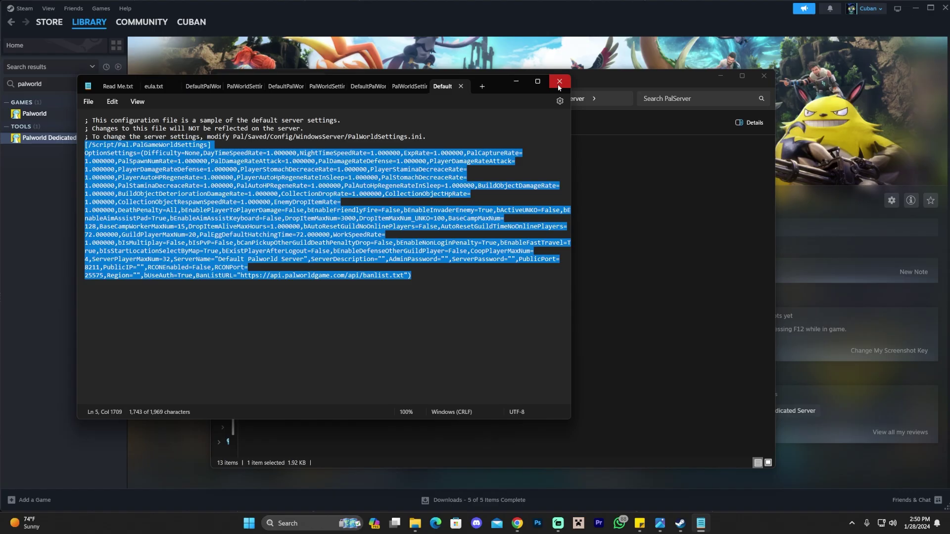
left_click(559, 81)
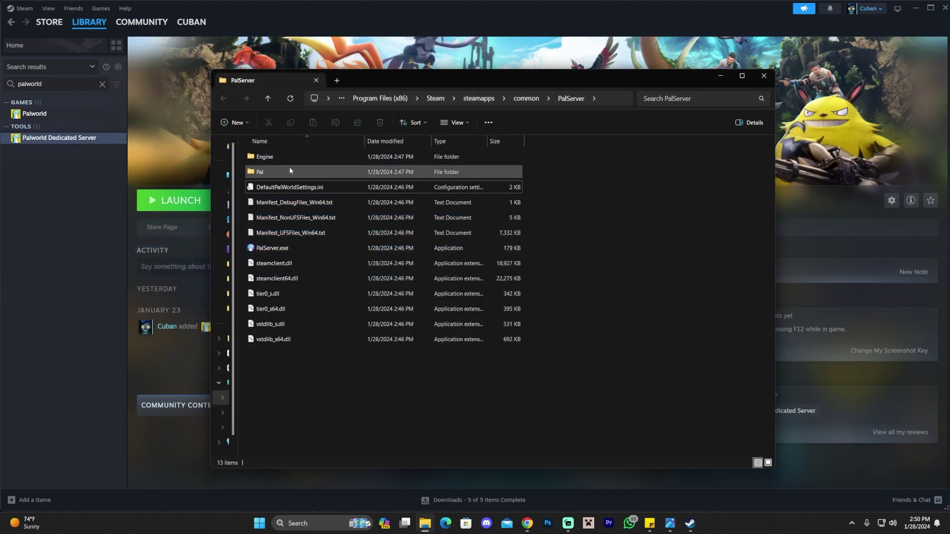
Navigate Pal > Saved > Config > WindowsServer and select PalWorldSettings.ini.
double_click(274, 171)
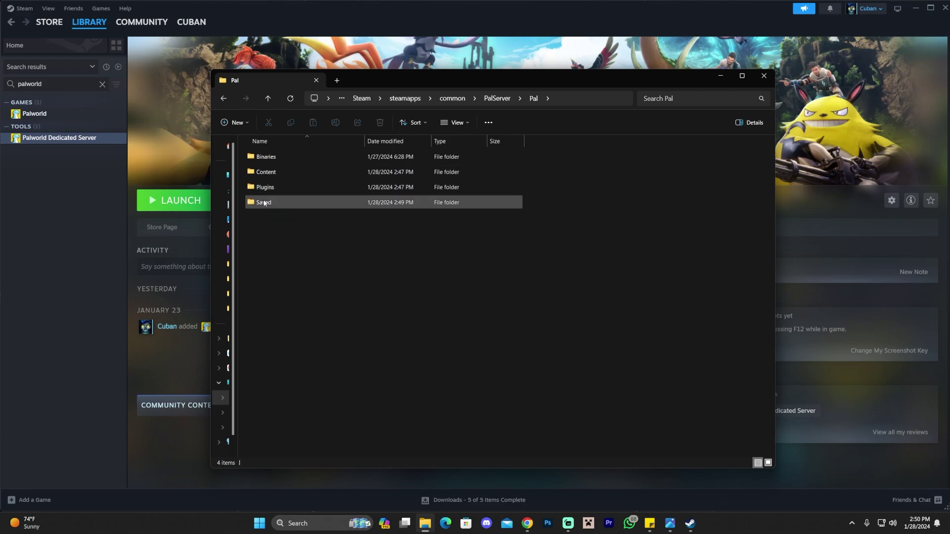
left_click(278, 206)
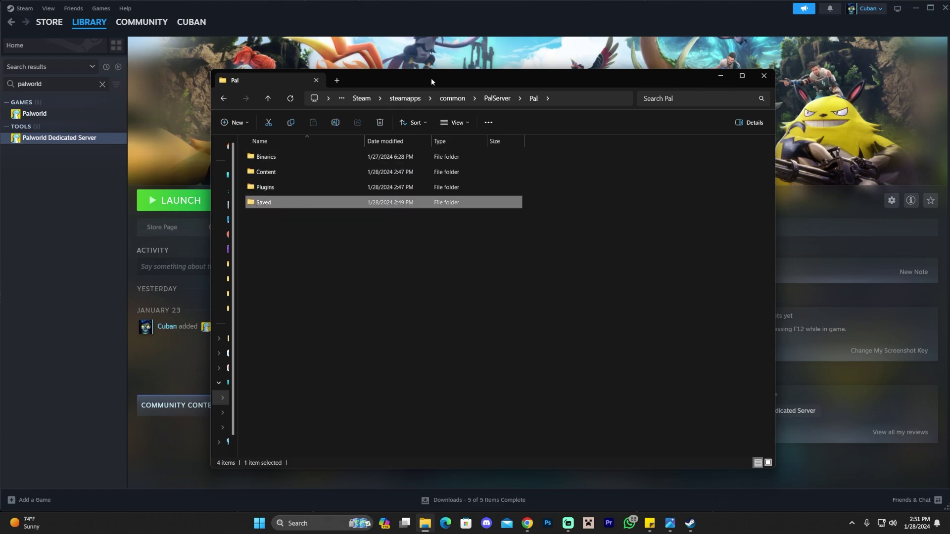
left_click_drag(432, 78, 517, 81)
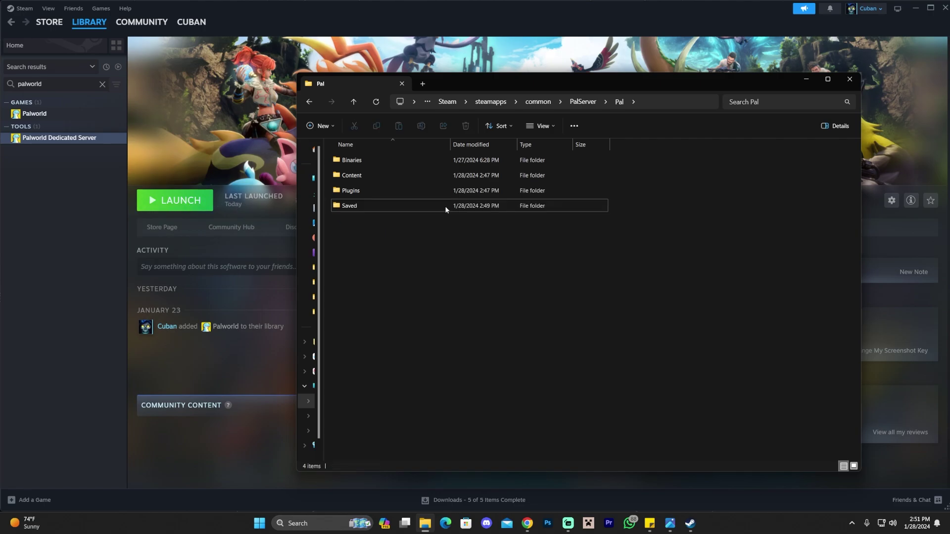
left_click_drag(445, 83, 358, 85)
double_click(285, 212)
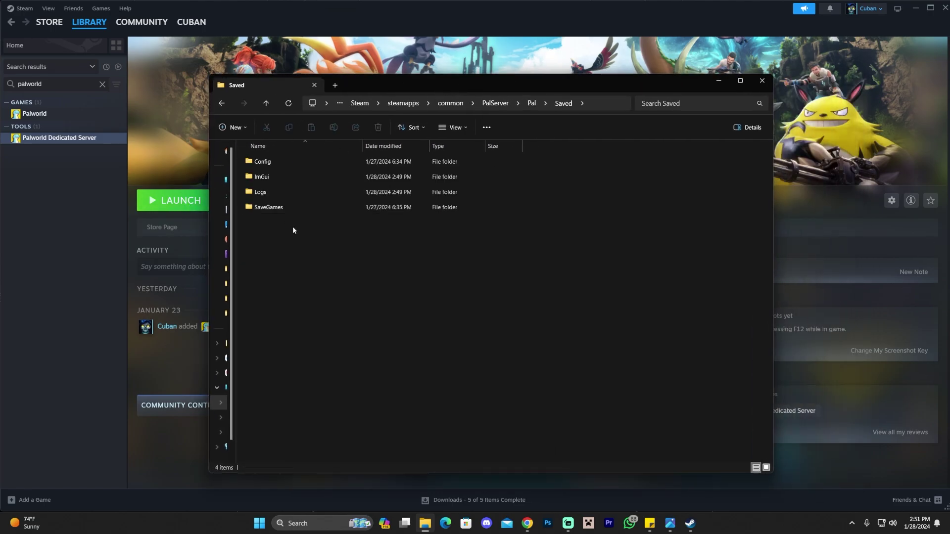
left_click(285, 163)
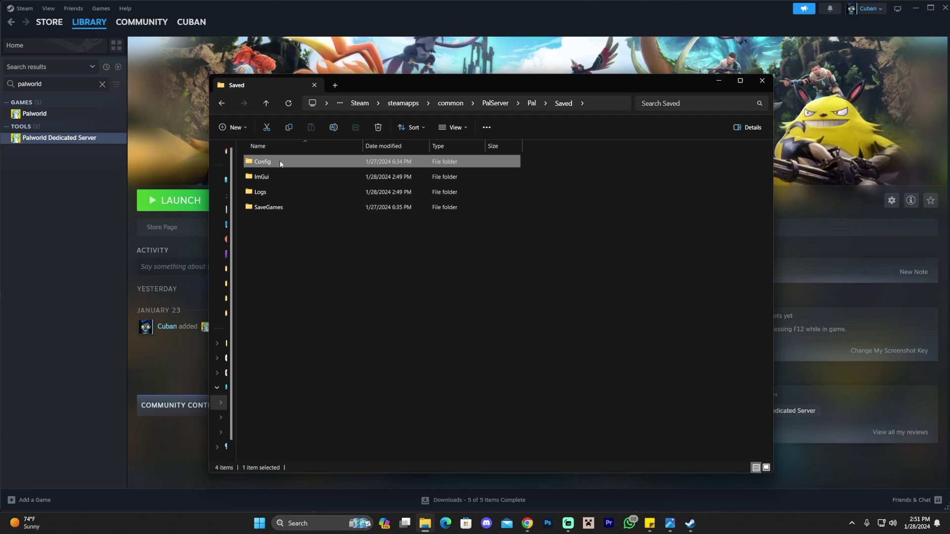
double_click(286, 162)
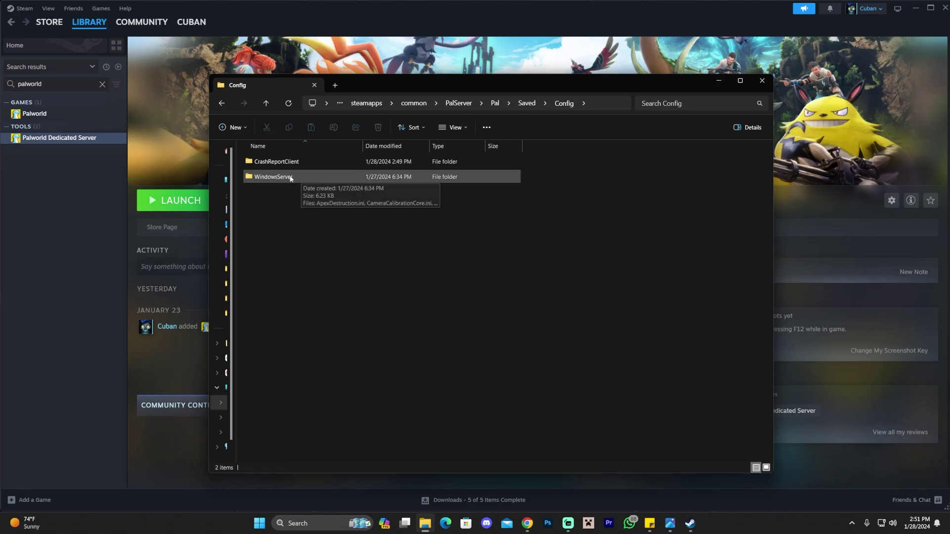
double_click(295, 177)
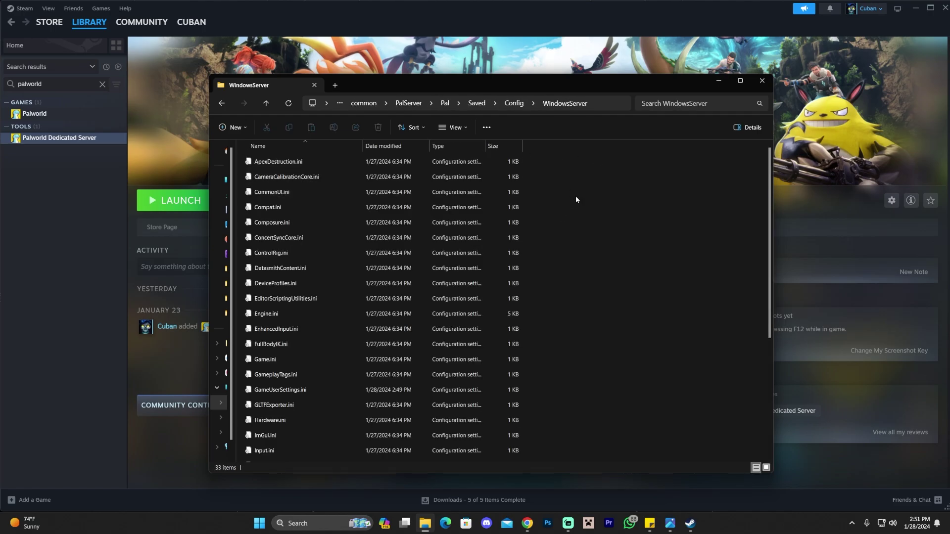
scroll(576, 200, "down", 4)
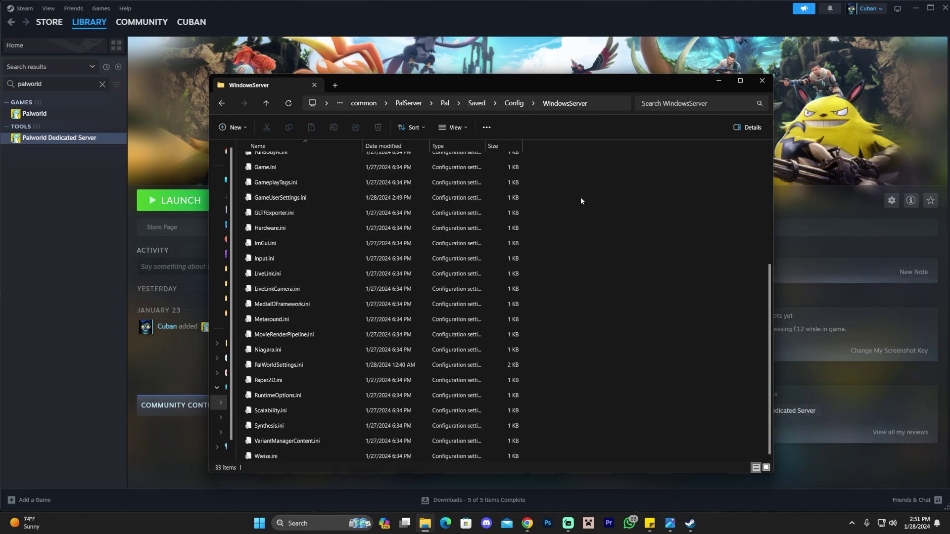
left_click(286, 366)
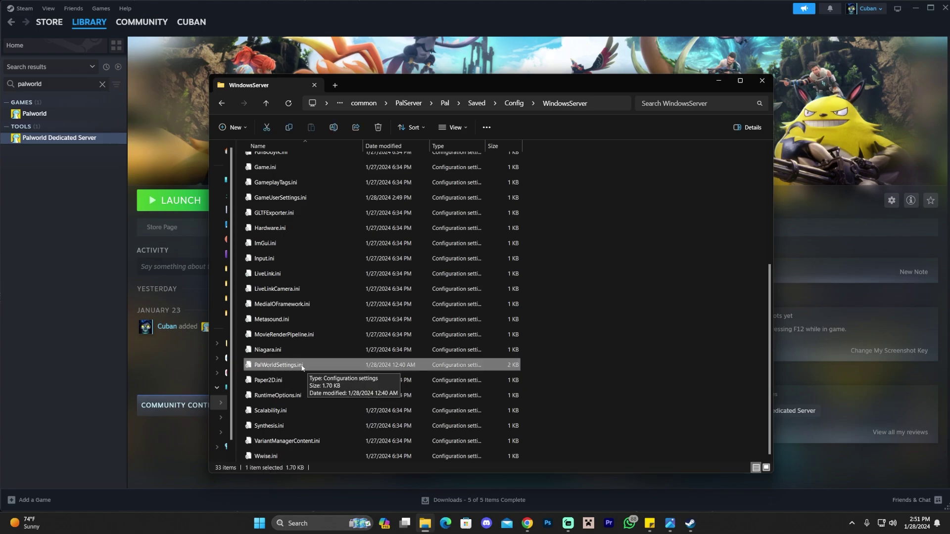
Open PalWorldSettings.ini in Notepad and delete its existing text.
right_click(306, 367)
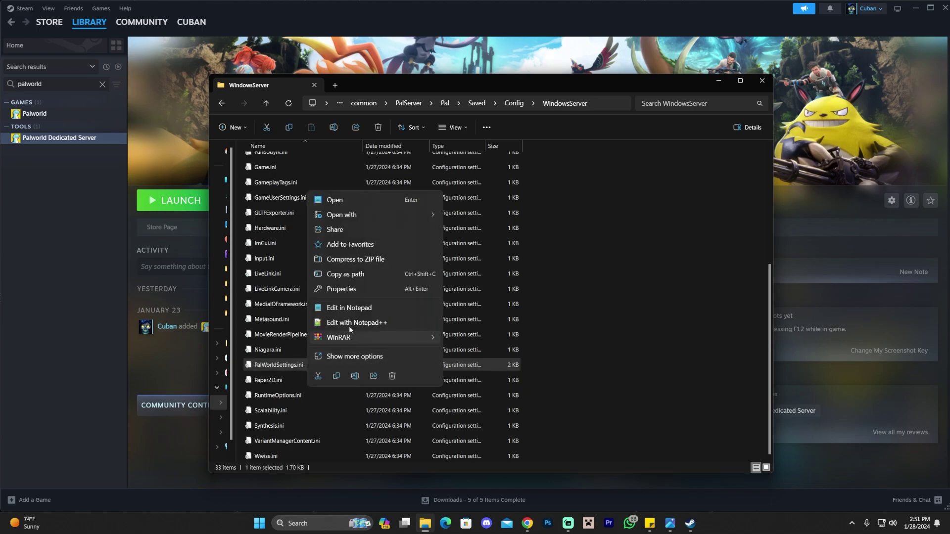
left_click(355, 308)
key("ctrl+End")
key("shift+Up")
key("shift+Up")
key("shift+Up")
key("shift+Up")
key("shift+Up")
key("shift+Up")
key("shift+Up")
key("shift+Up")
key("shift+Up")
key("shift+Up")
key("shift+Up")
key("shift+Up")
key("shift+Up")
key("shift+Up")
key("shift+Up")
key("shift+Up")
key("shift+Up")
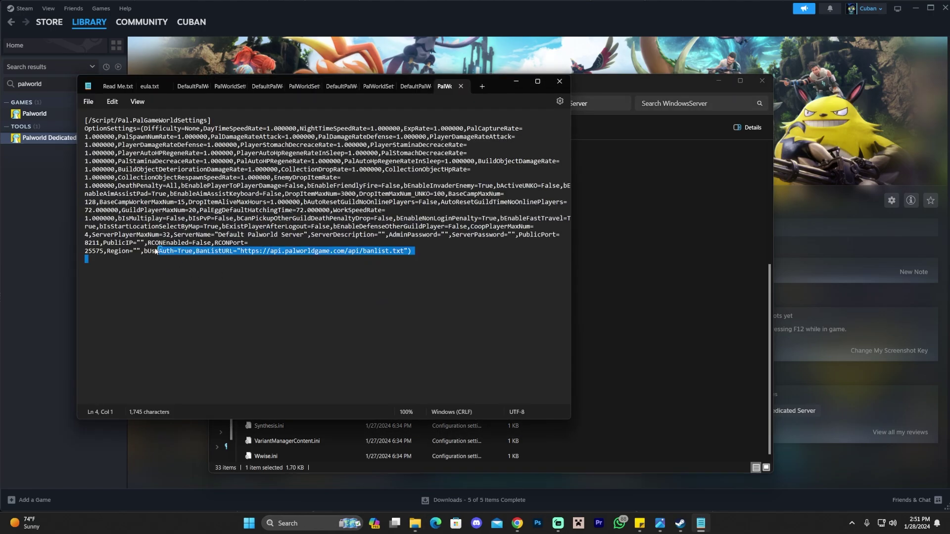
key("Delete")
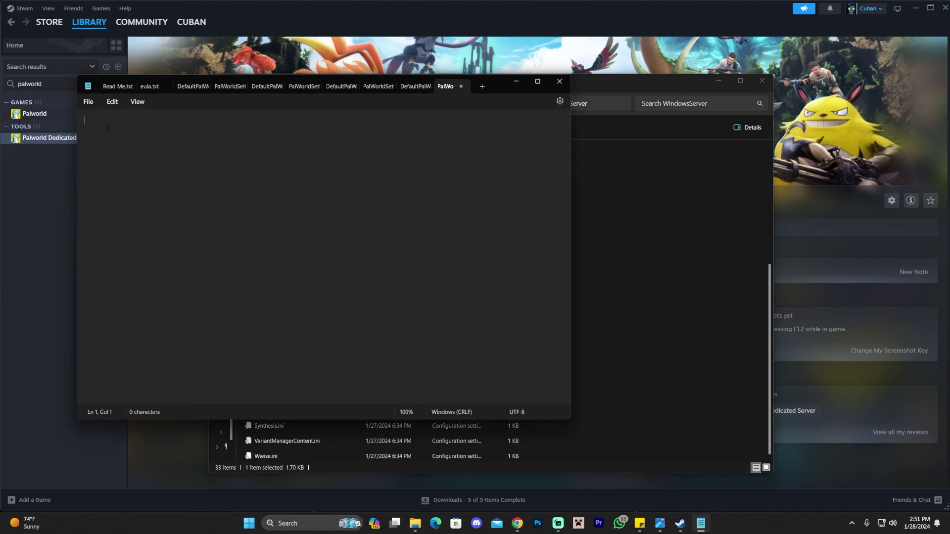
Paste the copied default settings block into the file and widen the Notepad window.
left_click(516, 523)
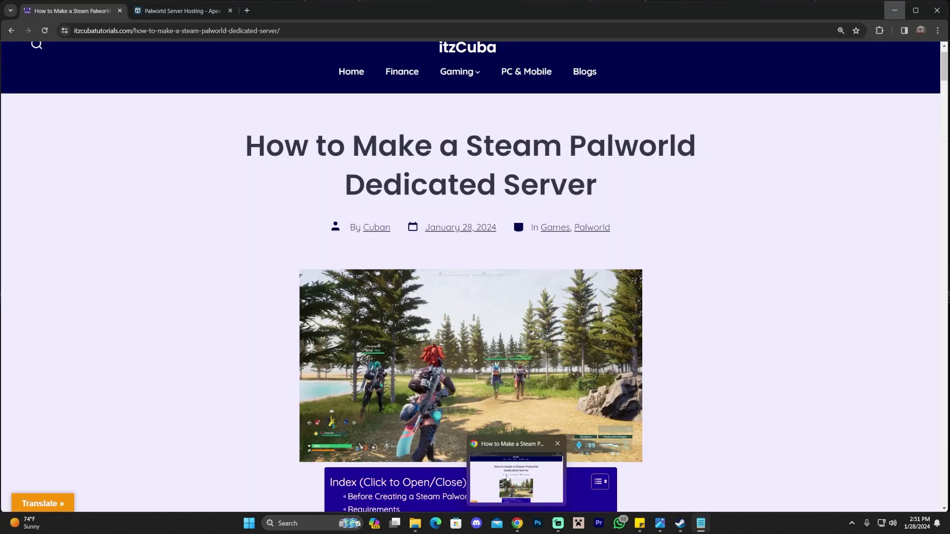
left_click(517, 524)
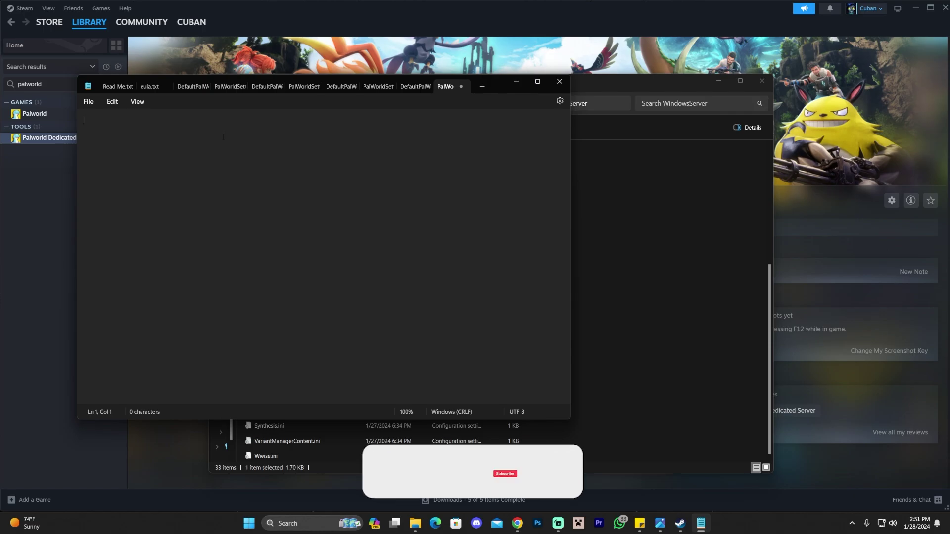
key("ctrl+v")
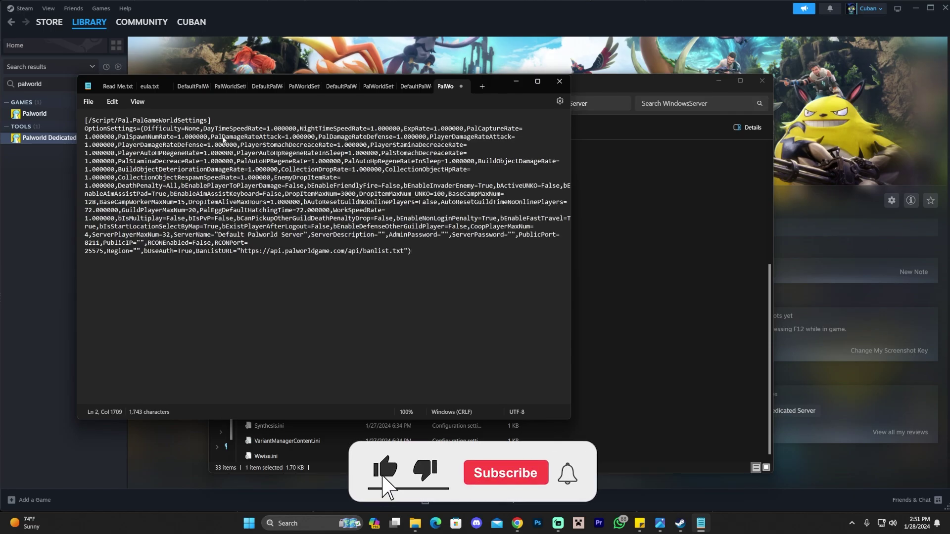
left_click_drag(411, 251, 113, 128)
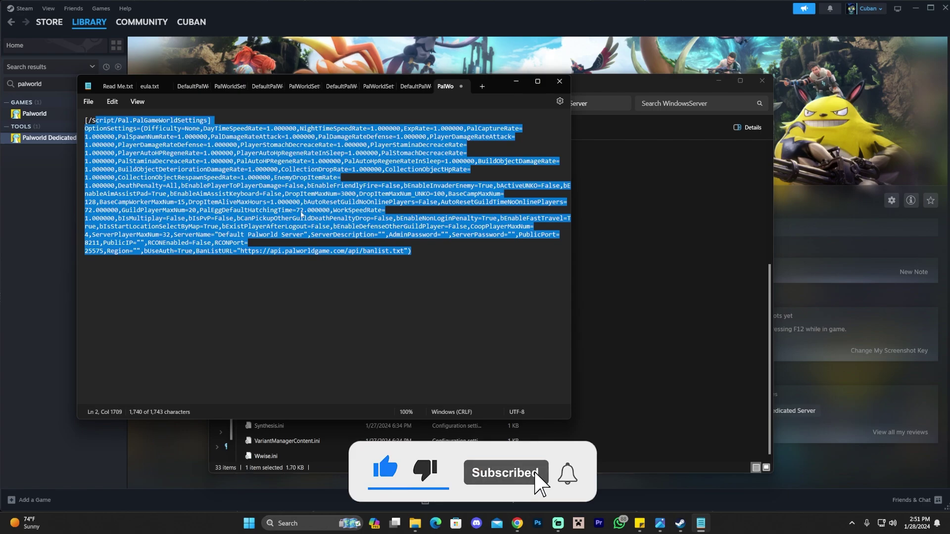
left_click(299, 214)
left_click_drag(571, 204, 739, 209)
left_click(548, 235)
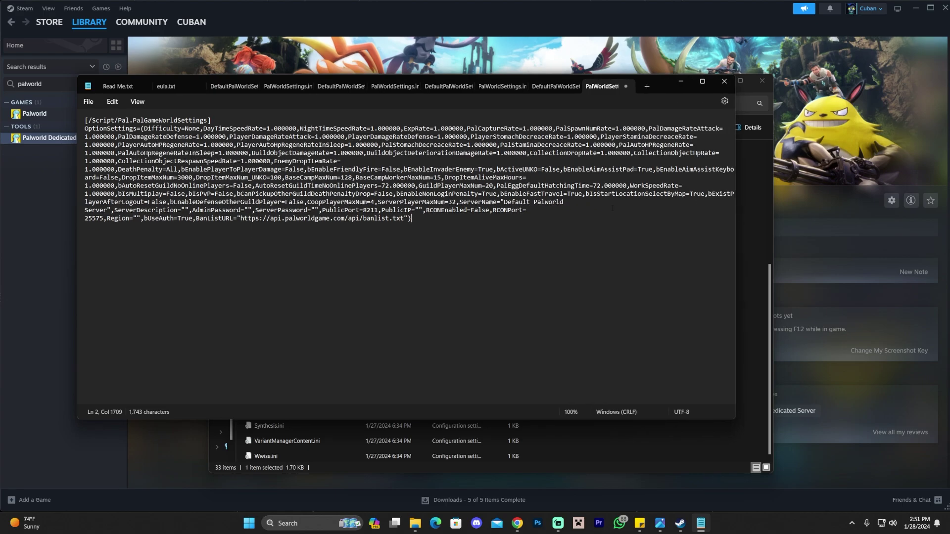
Locate the ServerName, AdminPassword and ServerPassword entries and widen the window further.
mouse_move(553, 202)
left_mouse_down()
mouse_move(575, 208)
mouse_move(552, 202)
left_mouse_up()
left_click(249, 210)
left_click(315, 210)
left_click_drag(255, 210, 320, 210)
left_click(322, 210)
left_click_drag(735, 247, 825, 247)
Replace 'Default Palworld Server' with the custom server name and enter an admin password.
left_click_drag(415, 193, 505, 193)
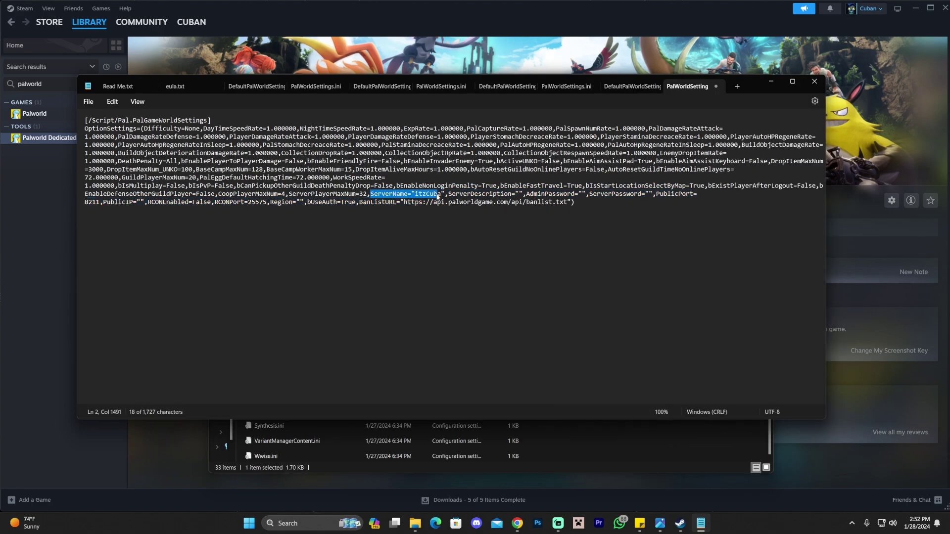
type("itzCuba")
left_click(519, 194)
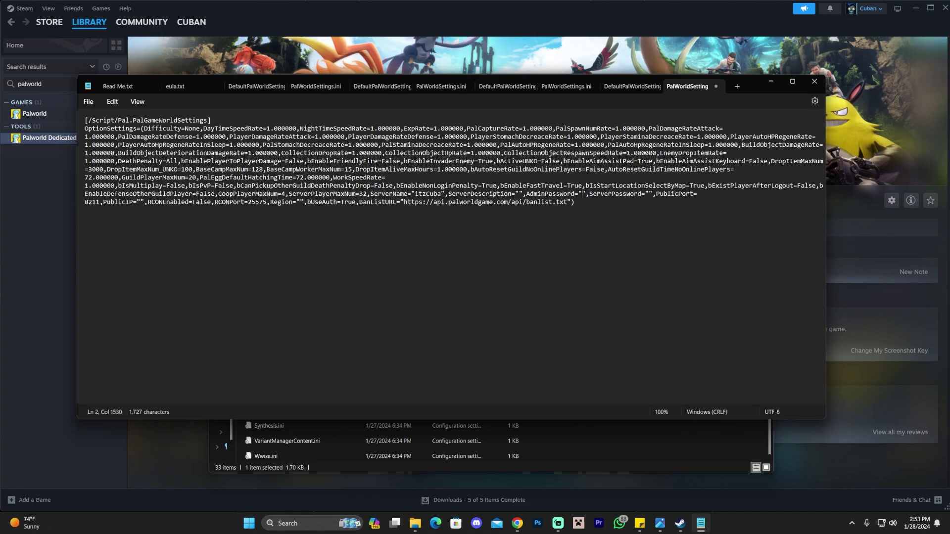
type("1234")
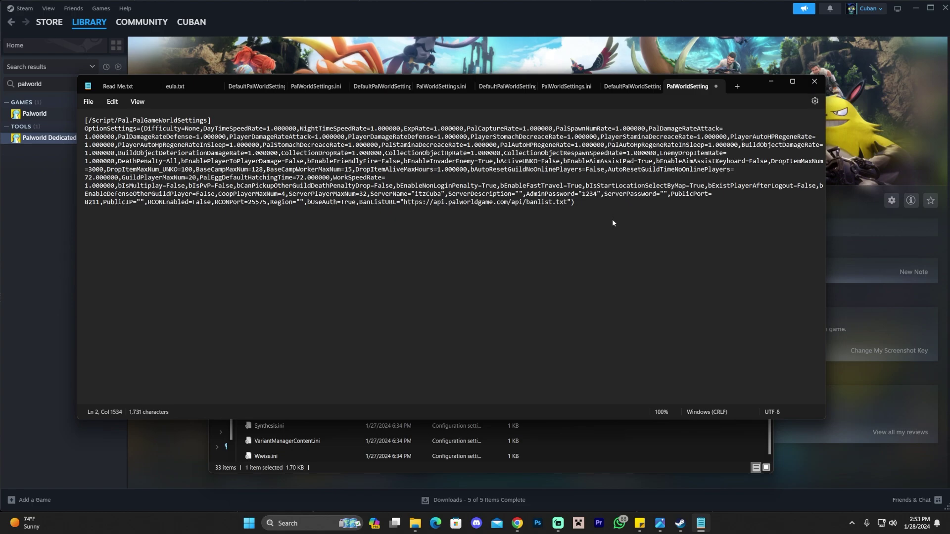
left_click_drag(596, 196, 575, 197)
Check that PublicPort is set to 8211 in PalWorldSettings.ini.
left_click(618, 208)
left_click(713, 194)
double_click(98, 203)
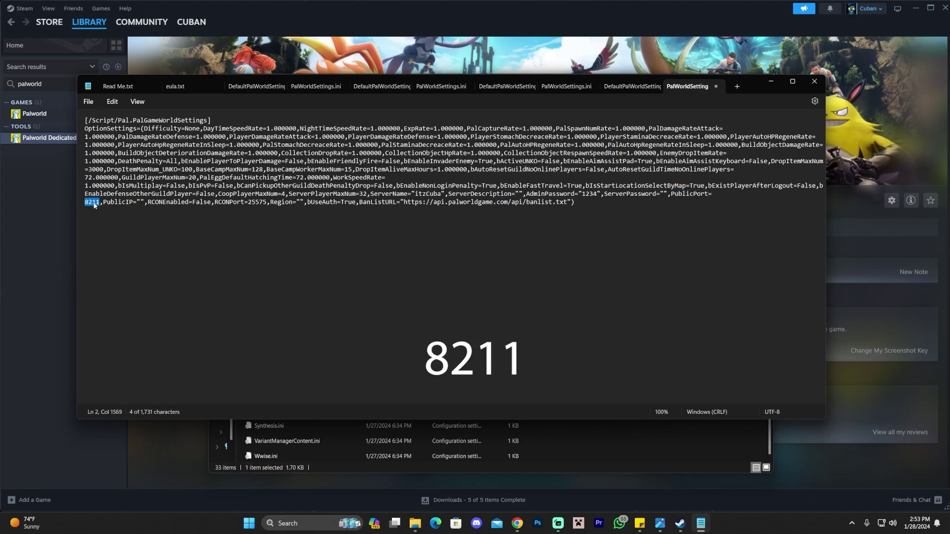
left_click(92, 203)
double_click(98, 202)
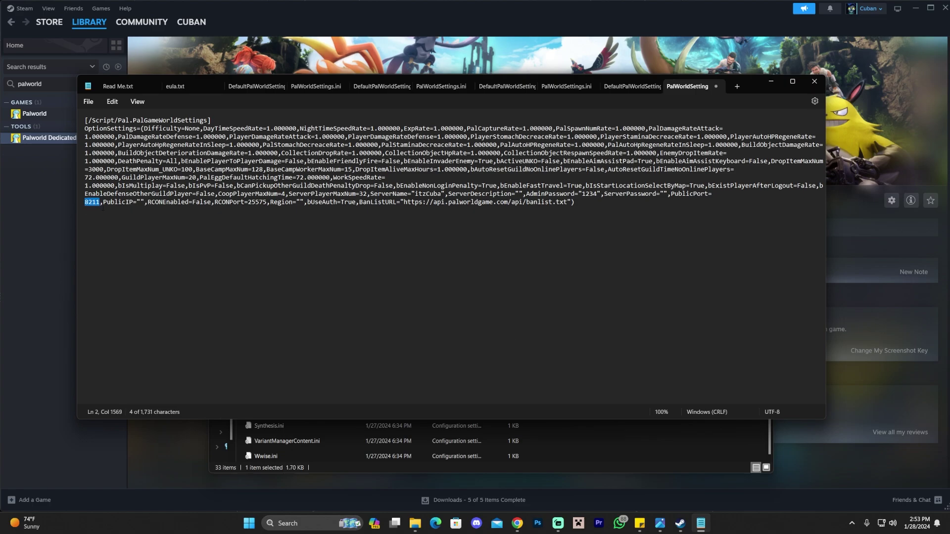
left_click(98, 207)
double_click(86, 203)
mouse_move(97, 204)
left_mouse_down()
mouse_move(673, 196)
mouse_move(97, 204)
left_mouse_up()
double_click(97, 204)
left_click(96, 203)
double_click(96, 204)
left_click(98, 203)
key("Left")
Save PalWorldSettings.ini and close Notepad.
key("ctrl+n")
key("ctrl+v")
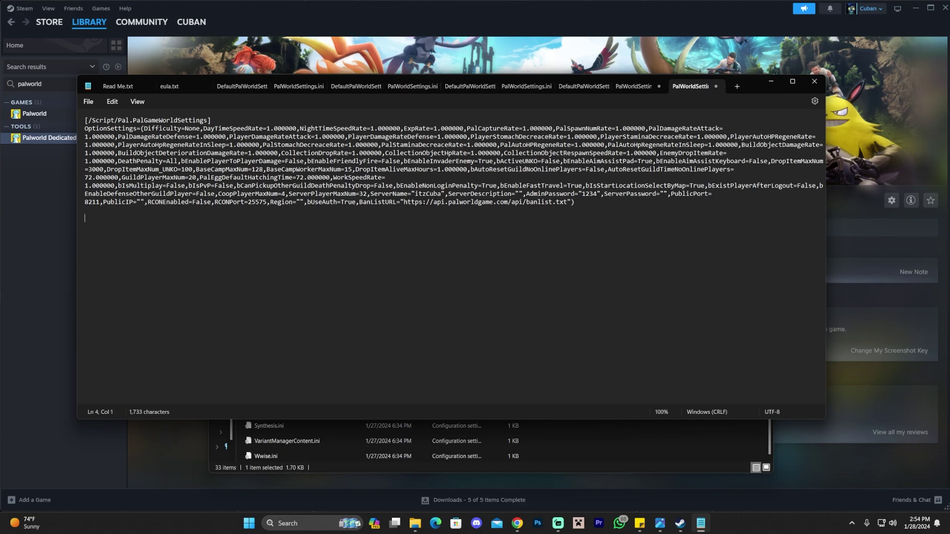
left_click(436, 194)
left_click(552, 194)
left_click(88, 101)
left_click(99, 174)
left_click(815, 82)
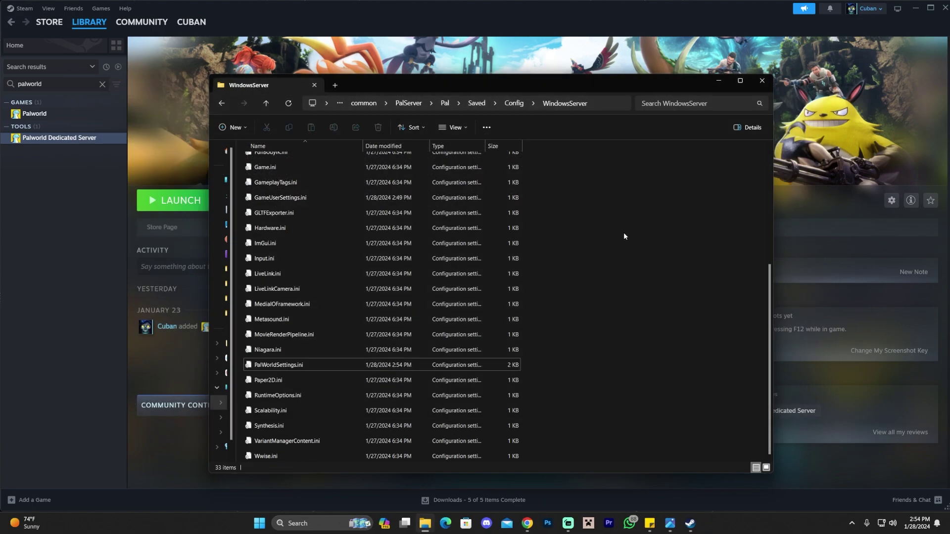
Close File Explorer, launch Palworld Dedicated Server with Play, and minimize its console.
left_click(762, 81)
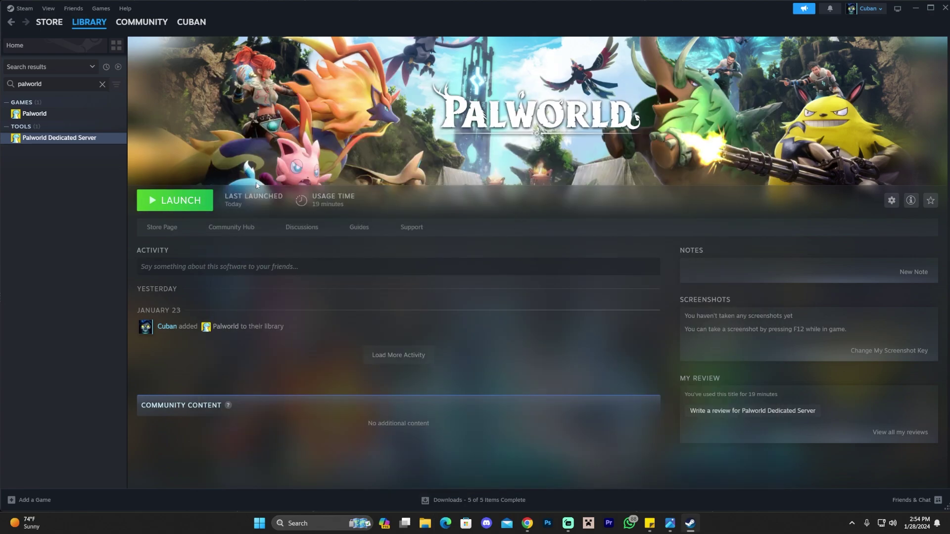
left_click(176, 200)
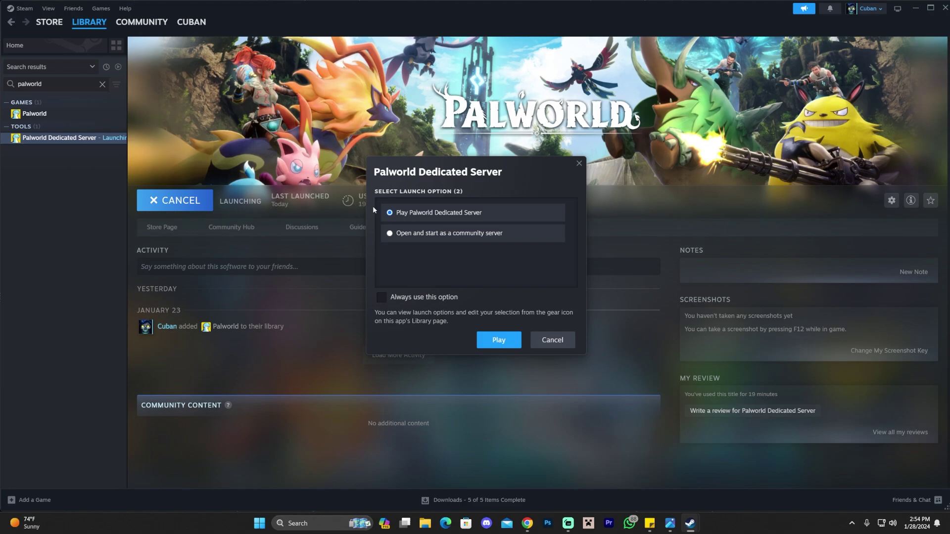
key("Return")
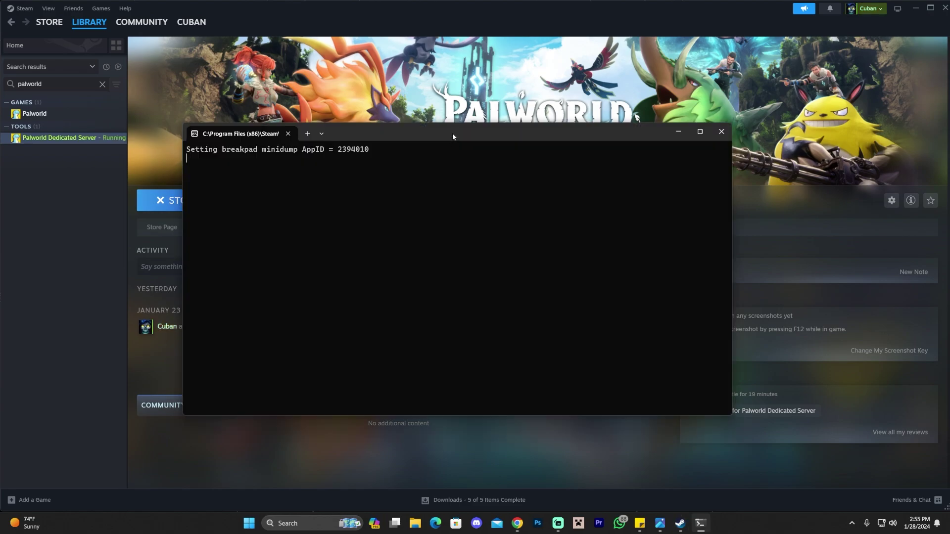
left_click(680, 131)
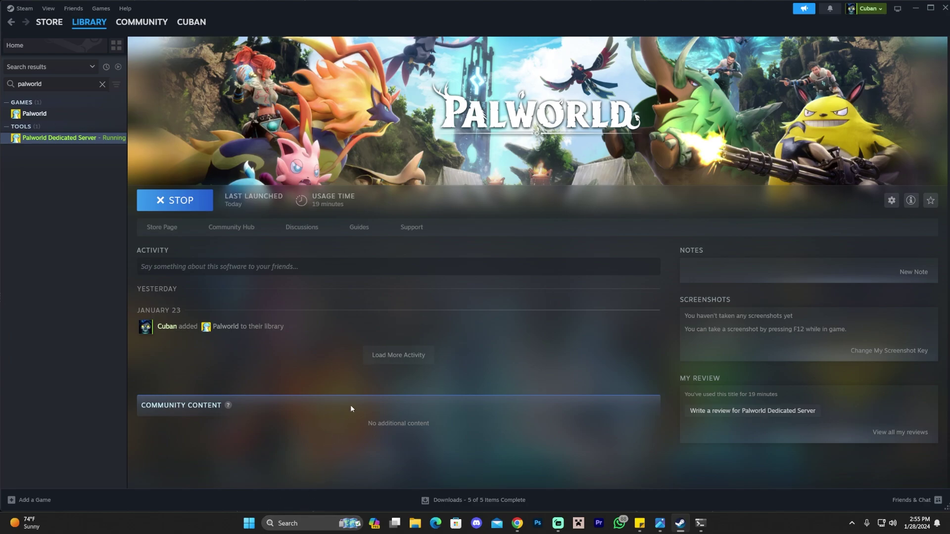
Open Command Prompt by running cmd from the Win+R Run prompt.
key("super+r")
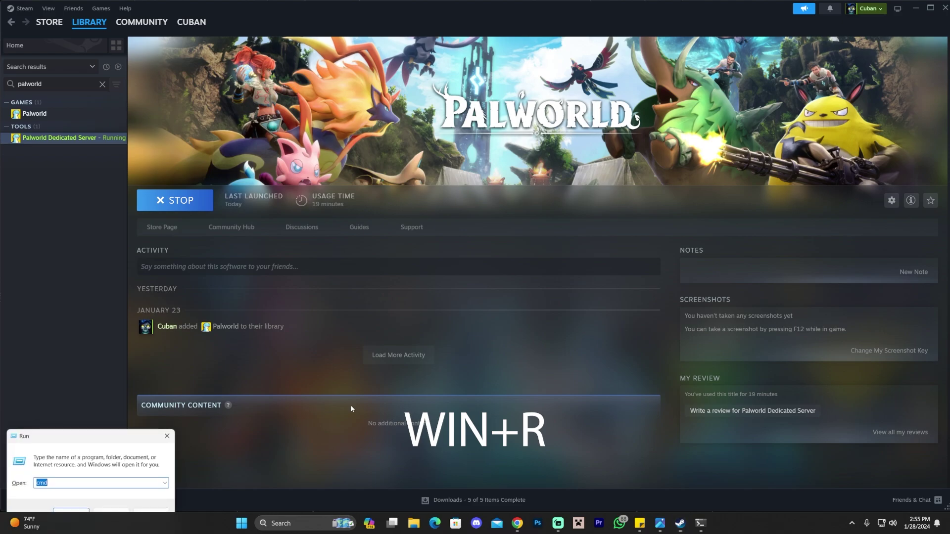
left_click_drag(33, 403, 110, 362)
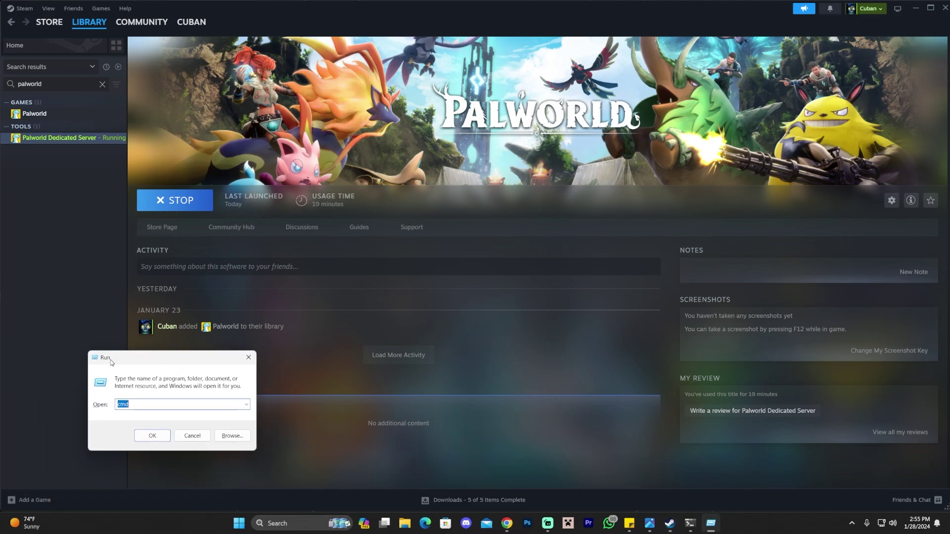
left_click(124, 404)
double_click(124, 404)
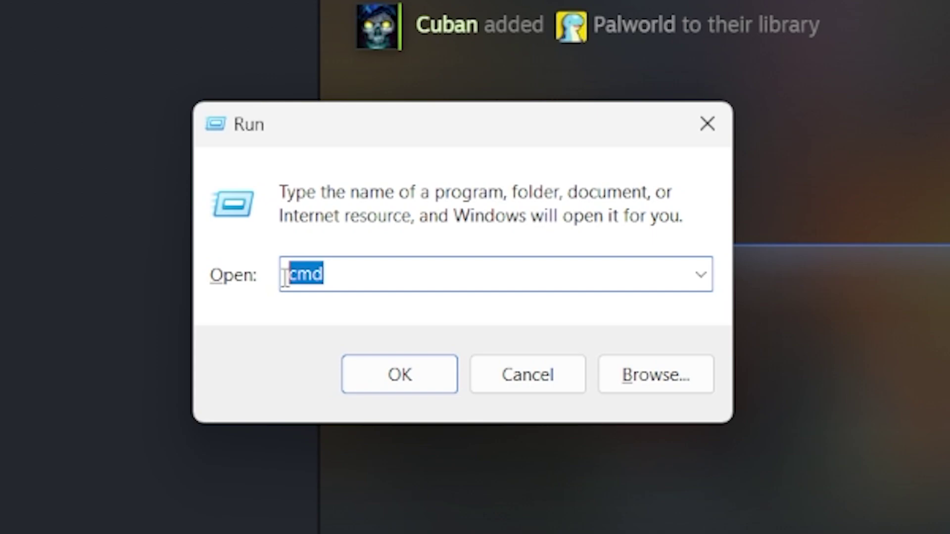
left_click(124, 405)
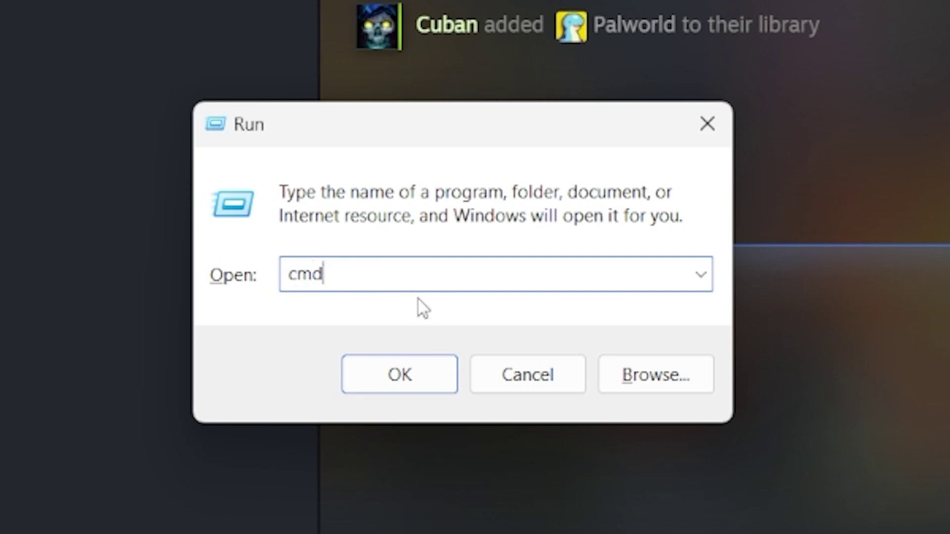
left_click(417, 375)
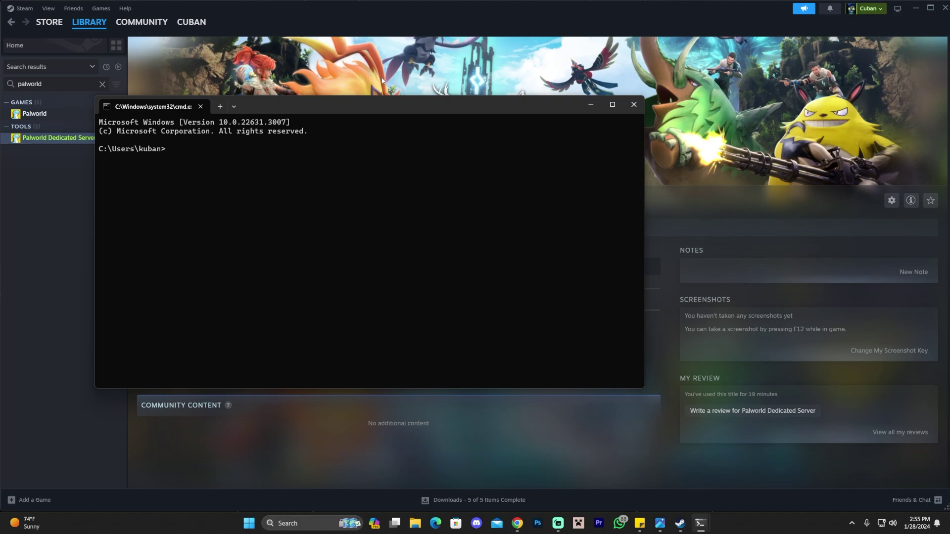
Run ipconfig and copy the IPv4 address 192.168.1.9.
type("ipconfig")
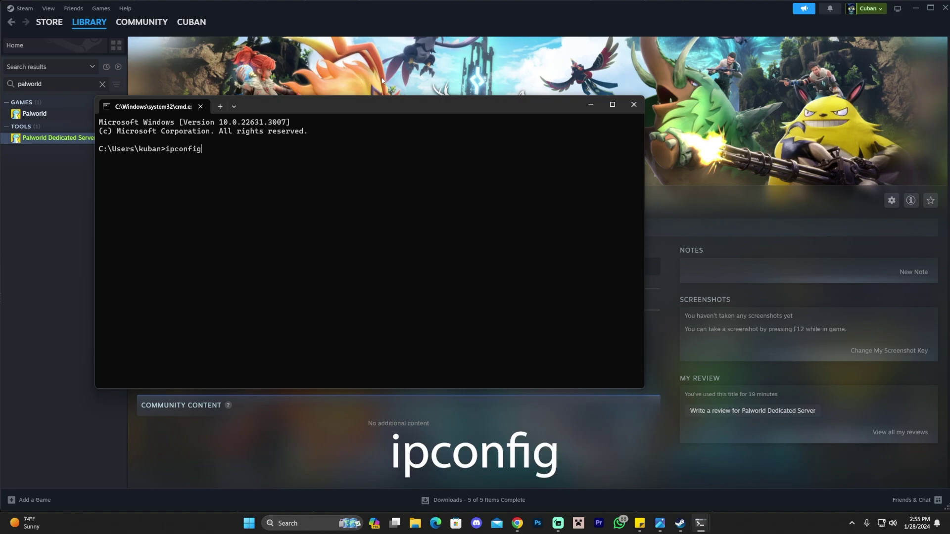
left_click_drag(202, 151, 166, 151)
left_click(239, 153)
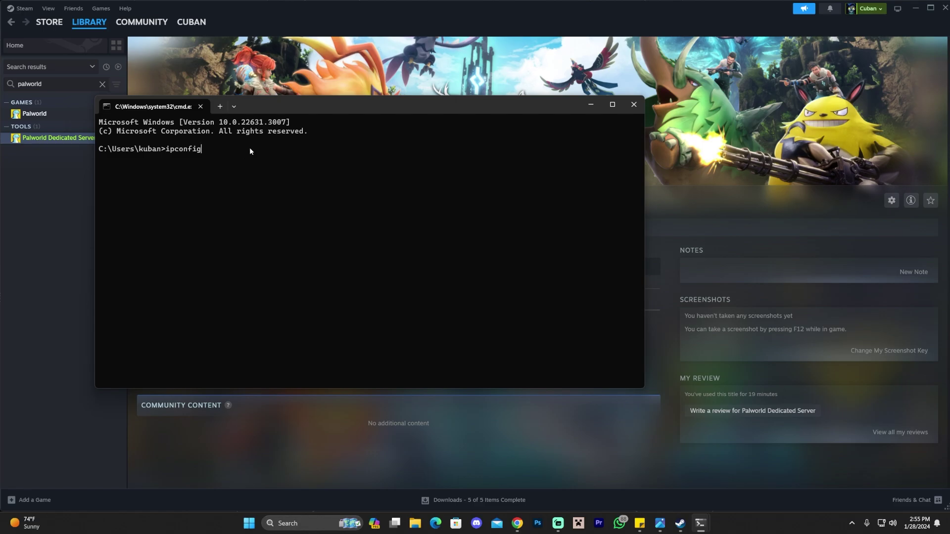
key("Return")
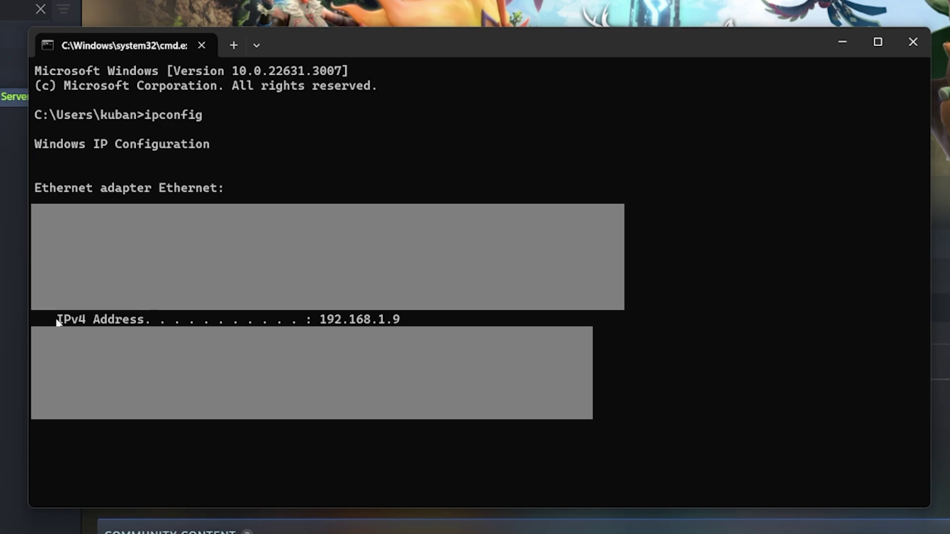
left_click_drag(58, 322, 414, 319)
key("ctrl+c")
left_click_drag(65, 322, 398, 318)
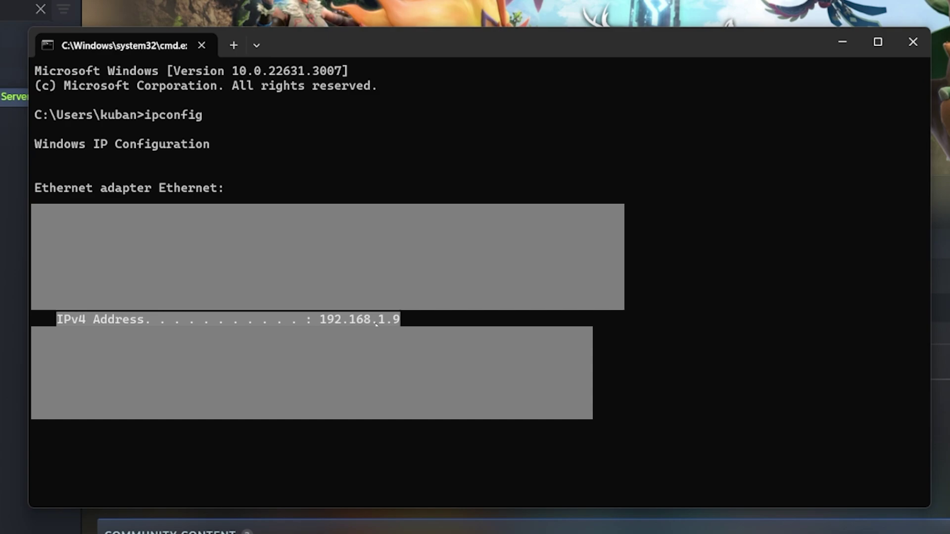
key("ctrl+c")
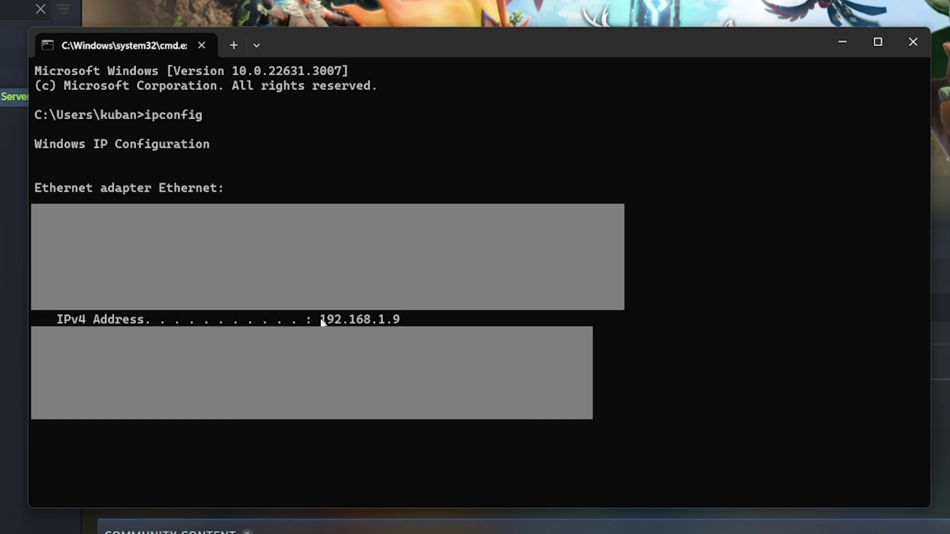
left_click_drag(318, 320, 402, 320)
key("ctrl+c")
left_click_drag(321, 321, 401, 323)
key("ctrl+c")
Close Command Prompt, keep the server console hidden, and launch Palworld from Steam.
left_click(912, 41)
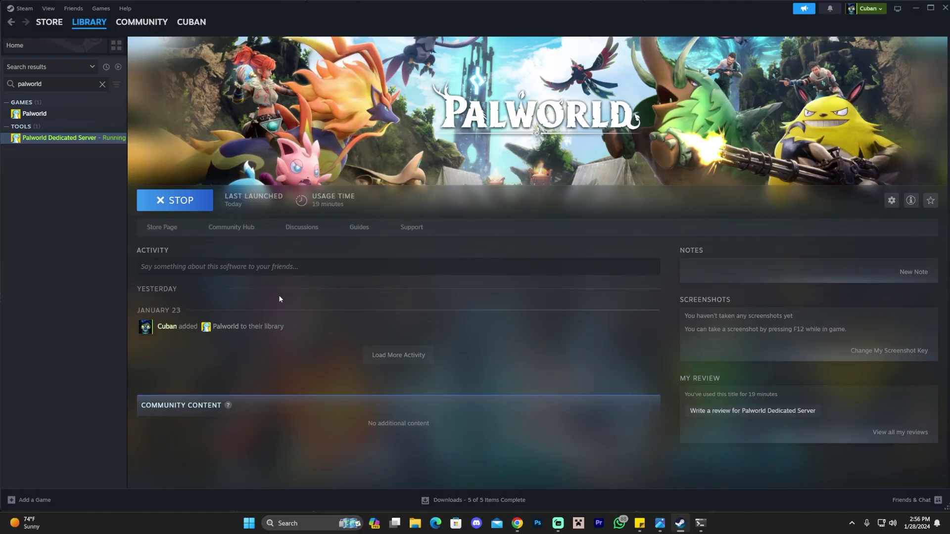
left_click(700, 523)
left_click(678, 131)
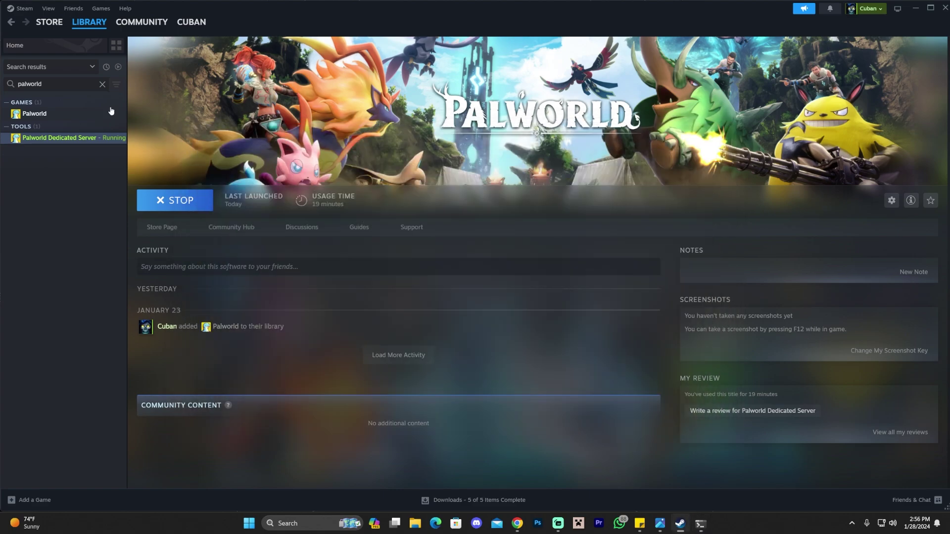
left_click(53, 115)
left_click(169, 207)
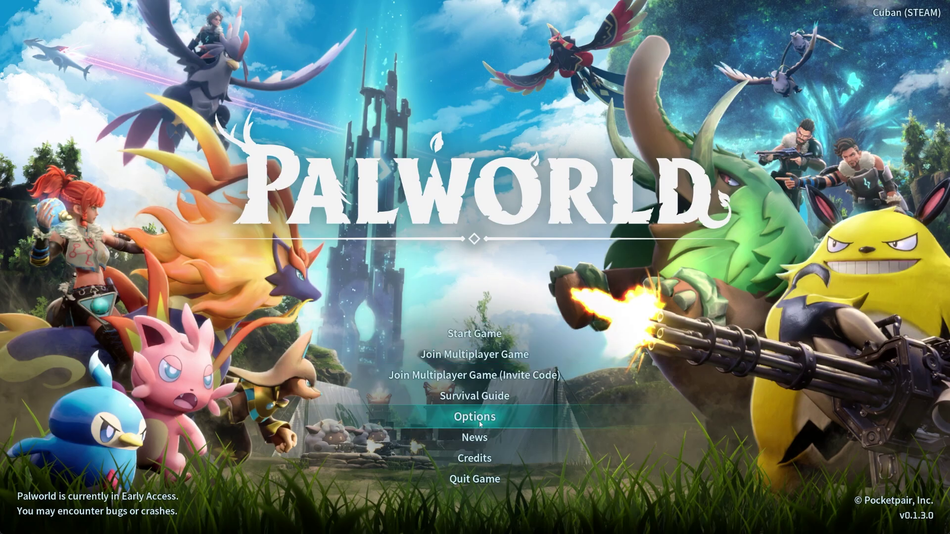
Set Master volume to 0 in Sound options and apply the change.
left_click(479, 424)
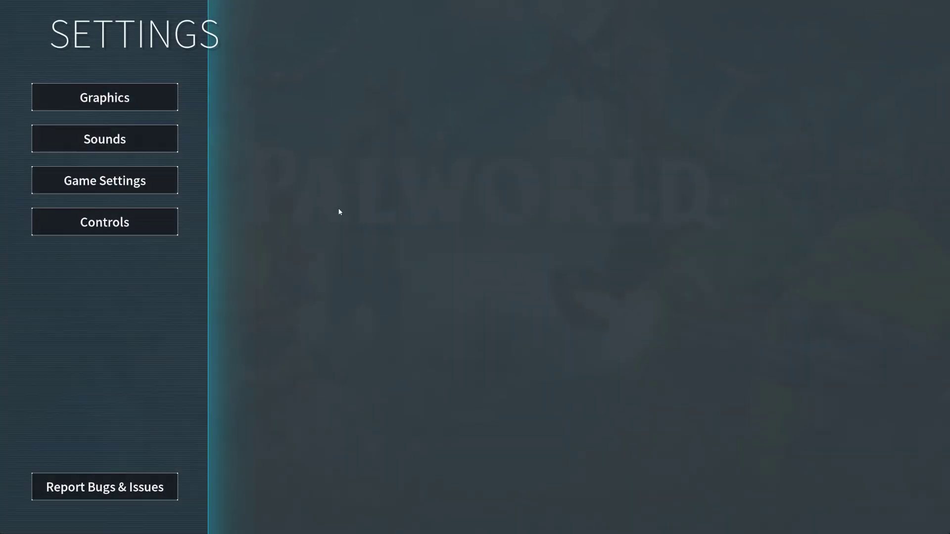
left_click(135, 140)
left_click_drag(781, 77, 688, 78)
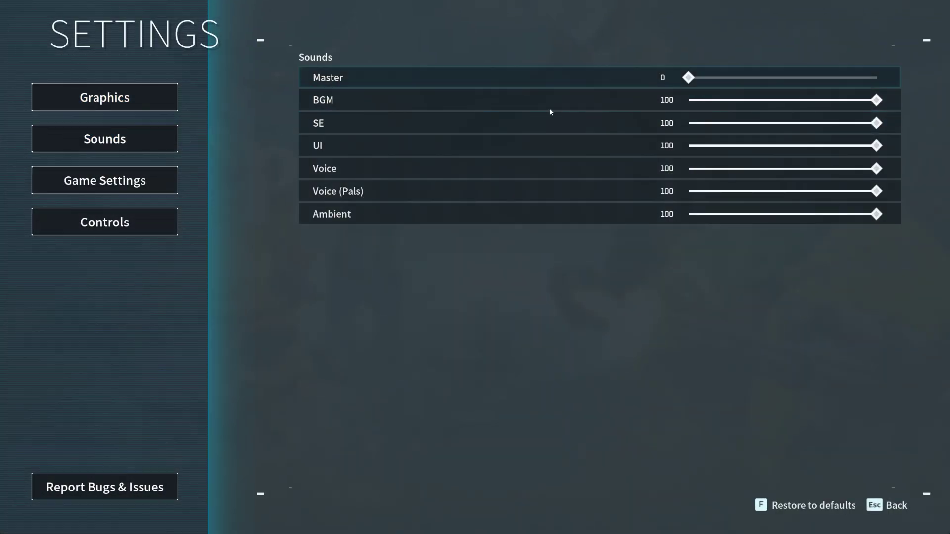
left_click(881, 507)
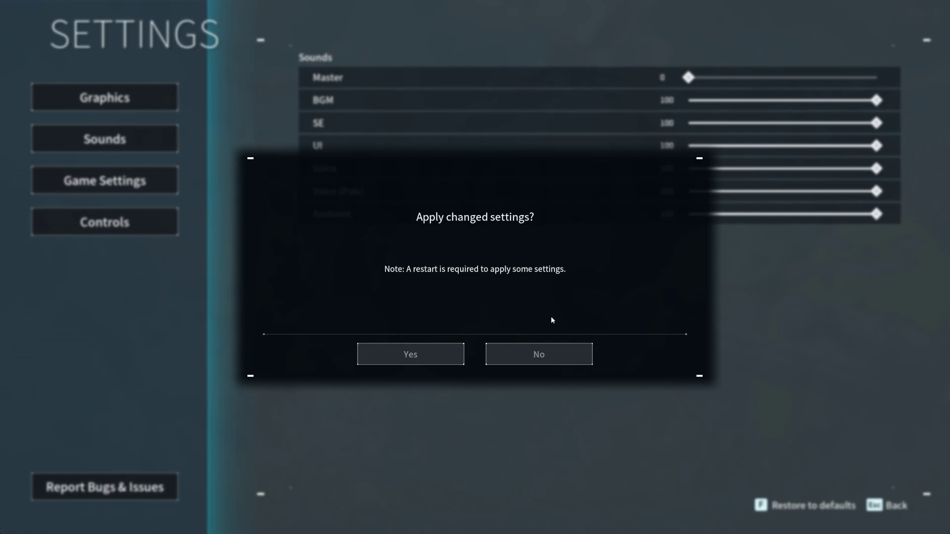
left_click(403, 354)
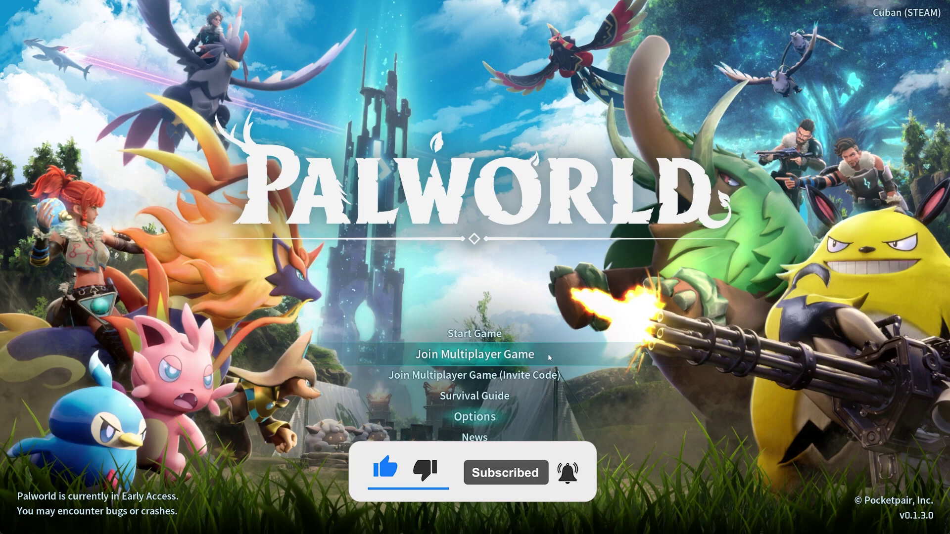
Dismiss the experimental warning and replace 127.0.0.1 with 192.168.1.9, keeping port 8211.
left_click(509, 353)
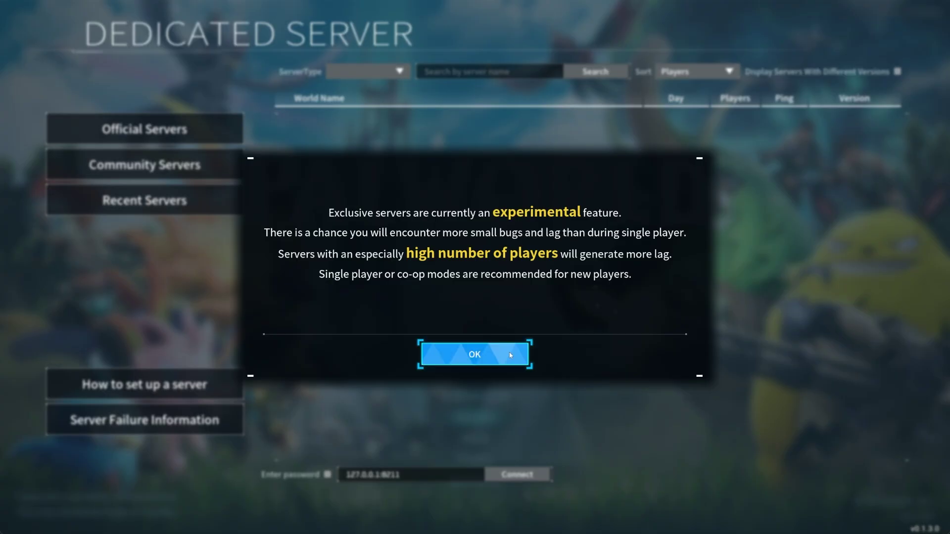
left_click(509, 352)
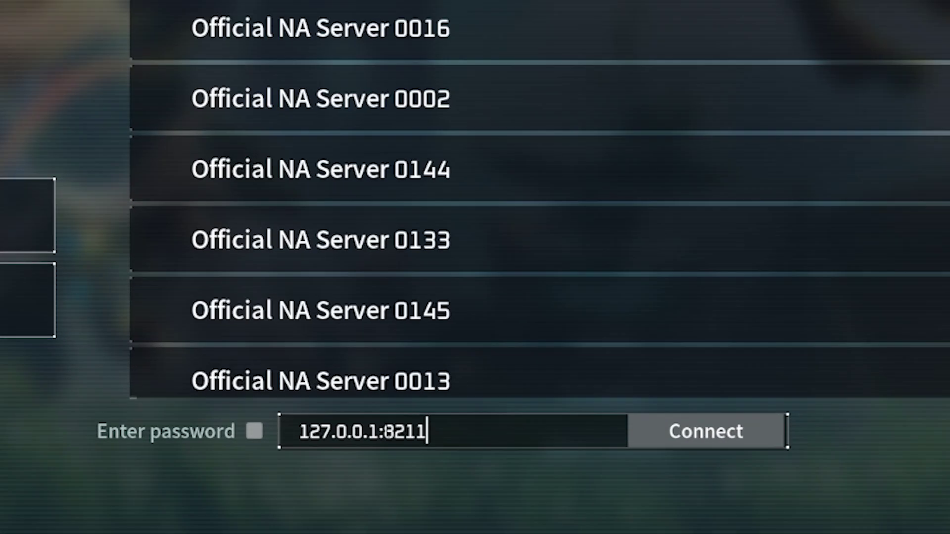
left_click_drag(380, 431, 275, 431)
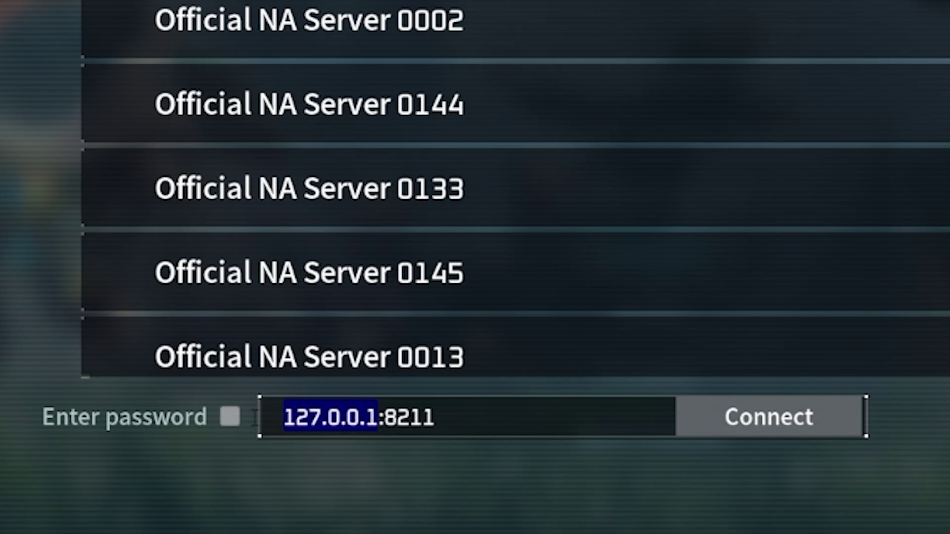
left_click(386, 418)
left_click_drag(378, 418, 436, 418)
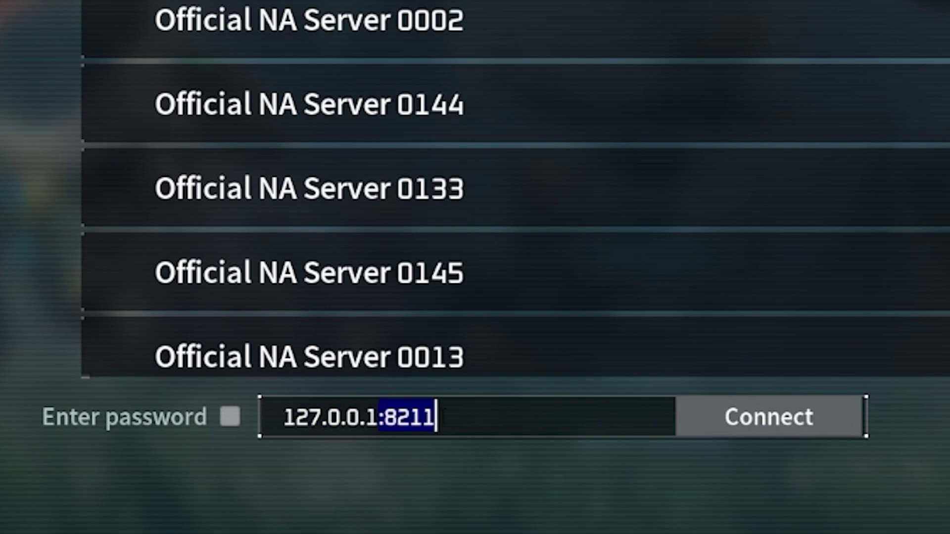
left_click(385, 418)
left_click(437, 417)
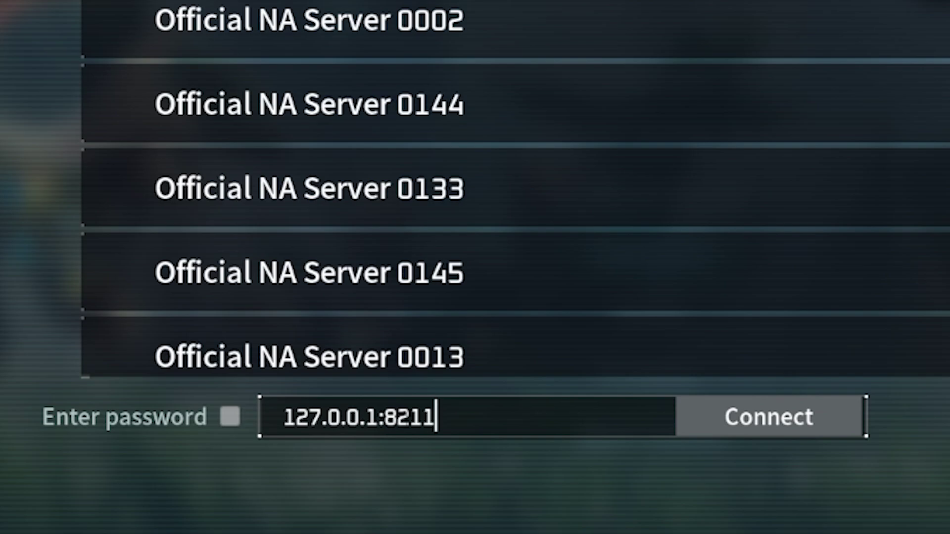
left_click(383, 418)
left_click(378, 418)
left_click_drag(379, 418, 283, 418)
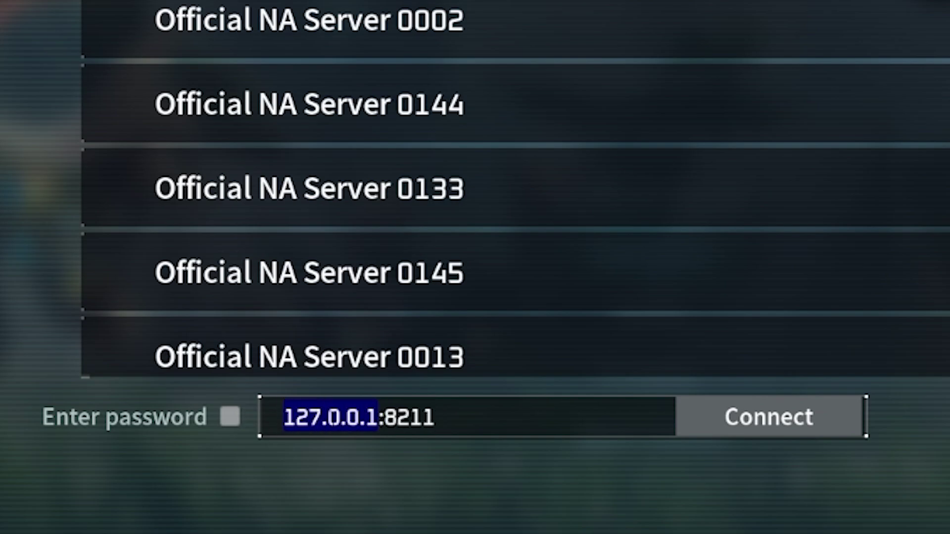
key("ctrl+v")
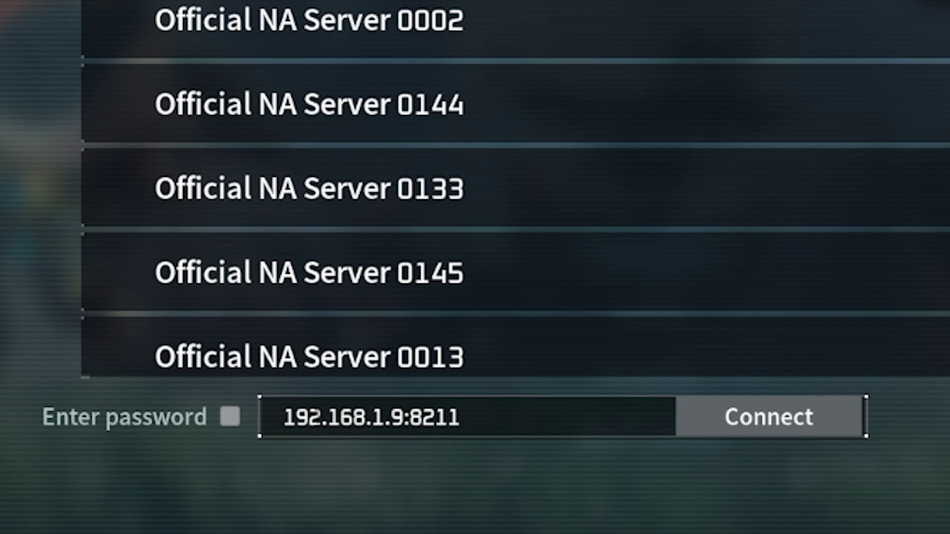
Connect to the dedicated server at 192.168.1.9:8211.
left_click(328, 418)
left_click(370, 418)
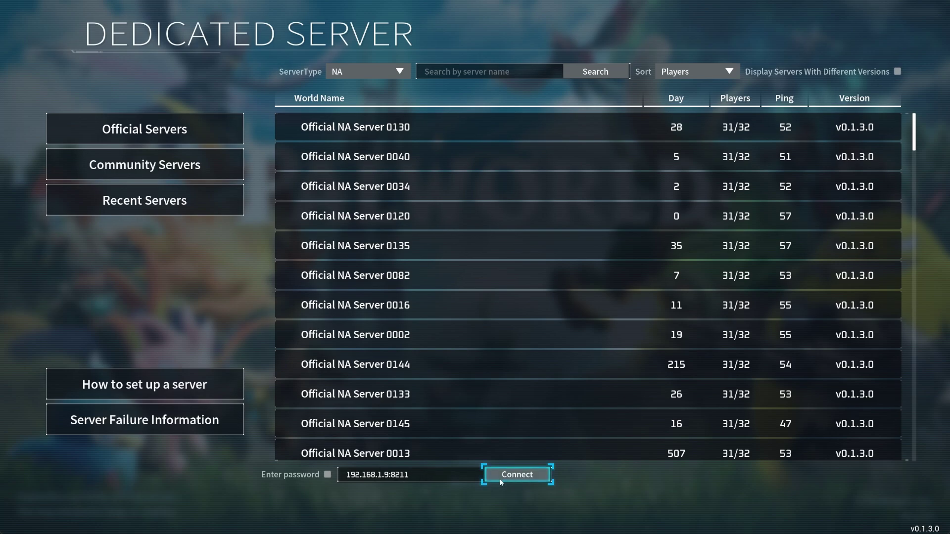
left_click(430, 474)
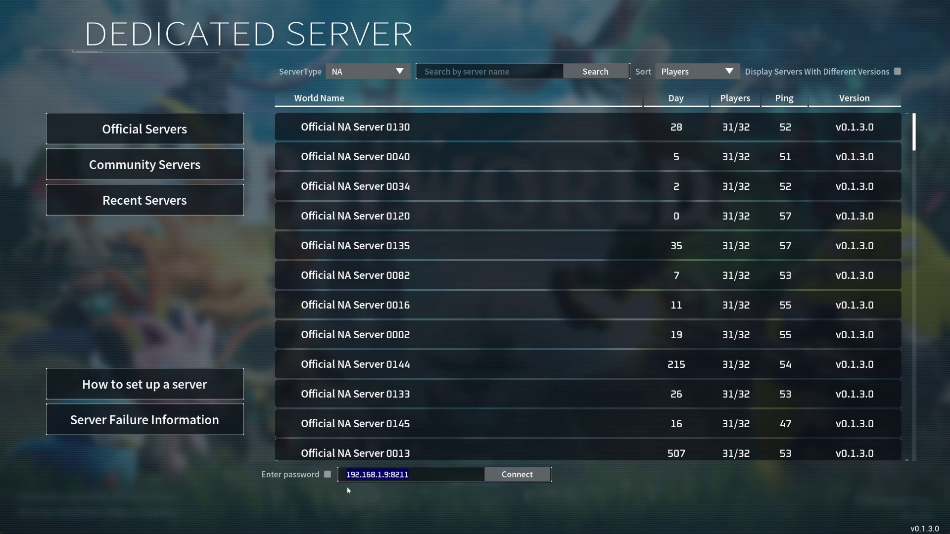
left_click(348, 490)
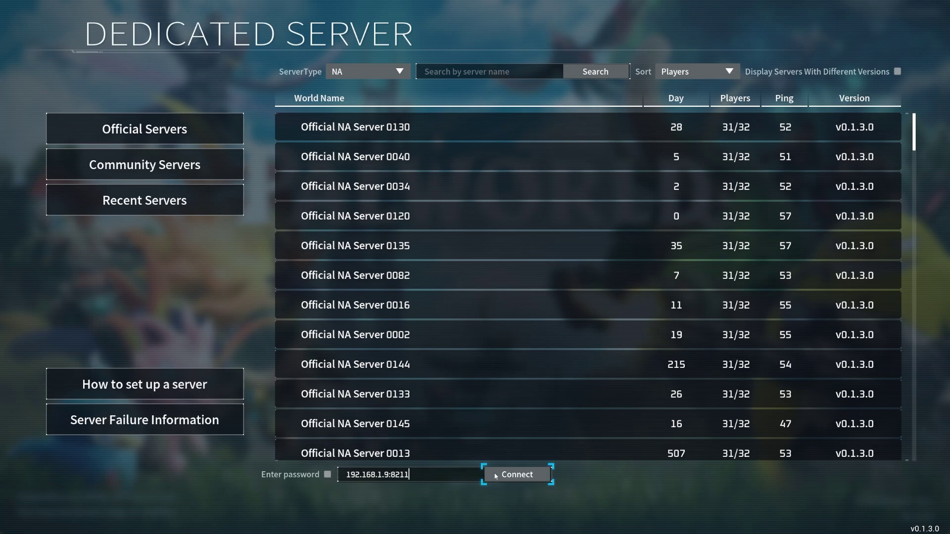
left_click(517, 474)
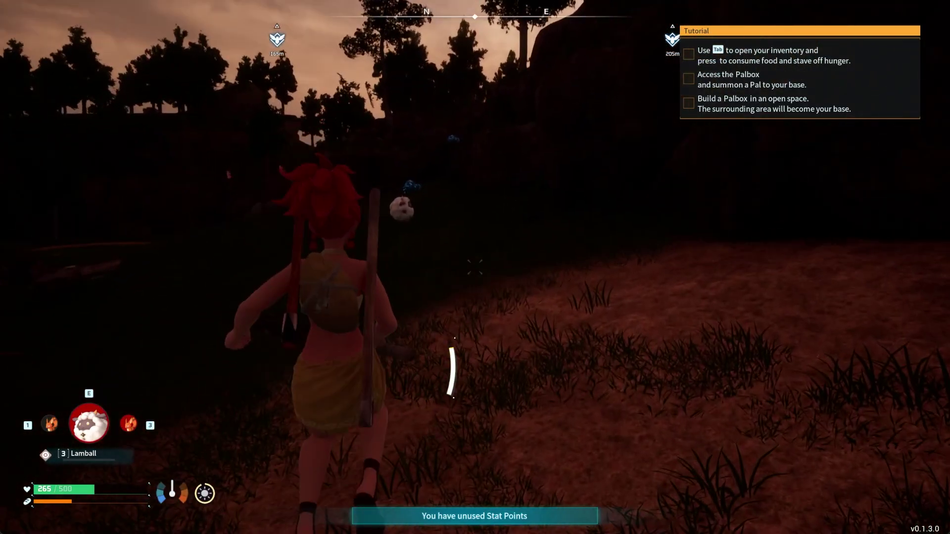
Gain admin rights by entering /adminpassword with the server's admin password in chat.
key("w")
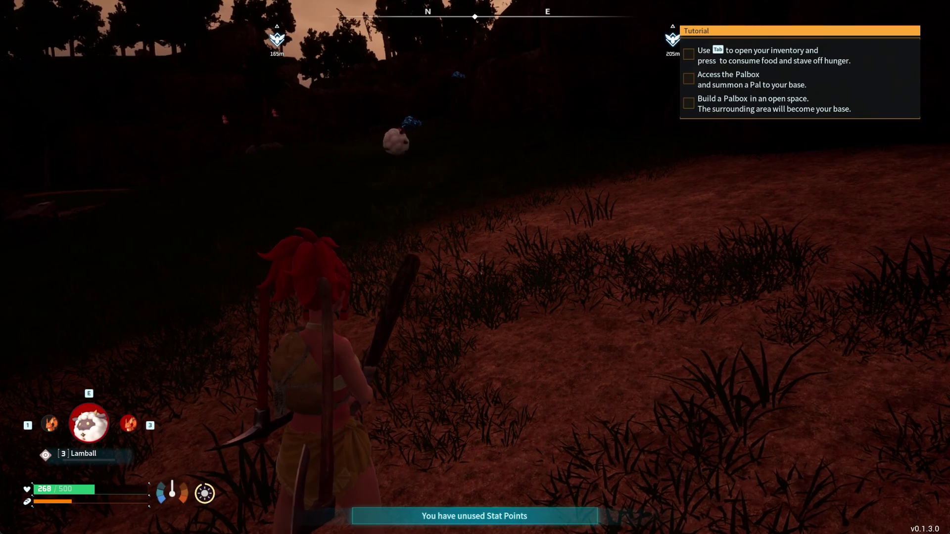
key("Return")
type("/")
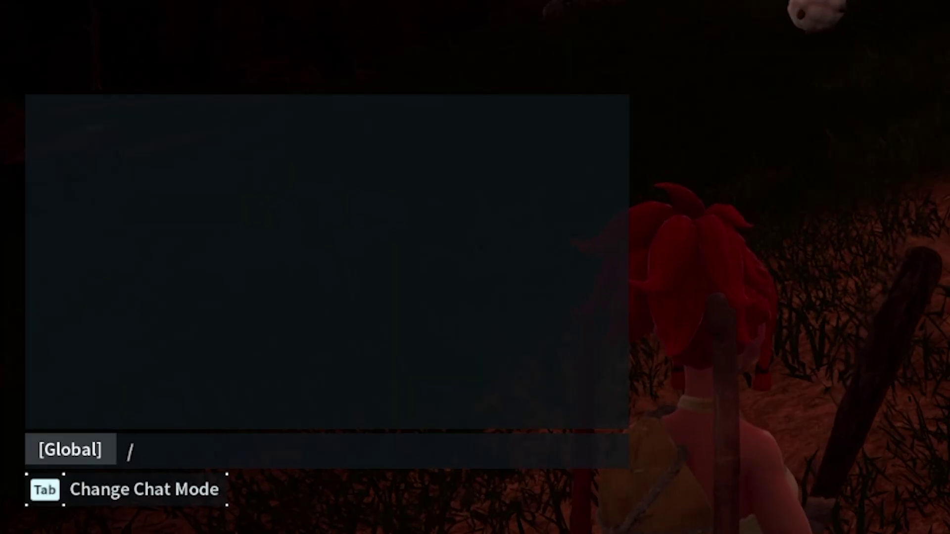
type("adminpas")
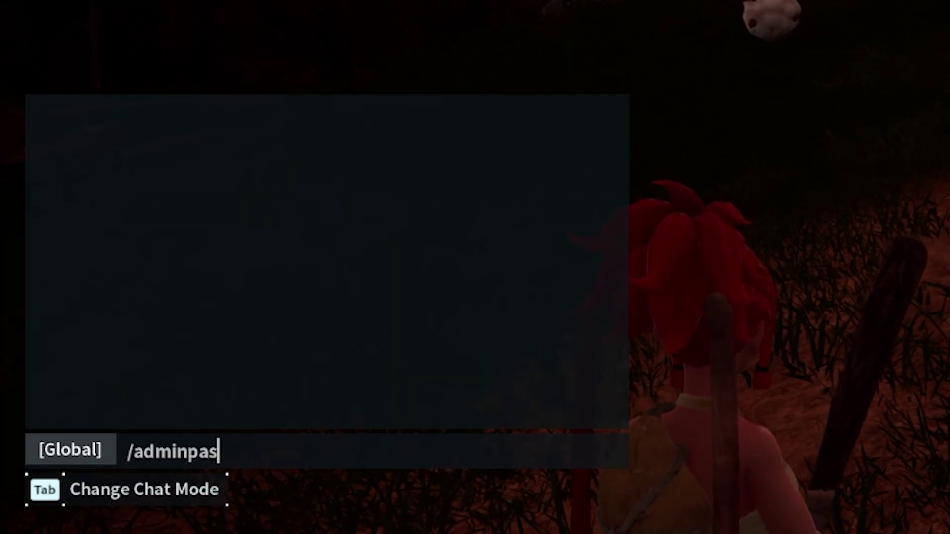
type("sword")
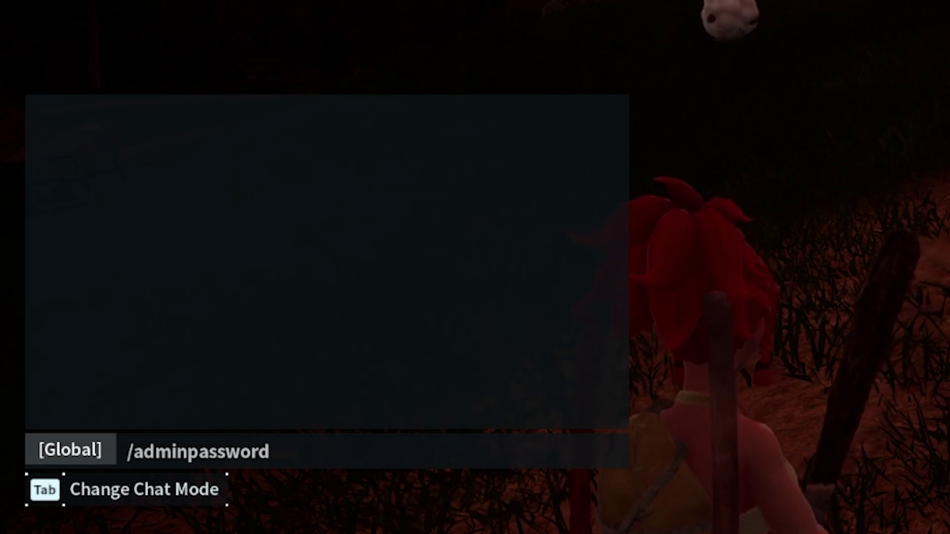
type(" 1")
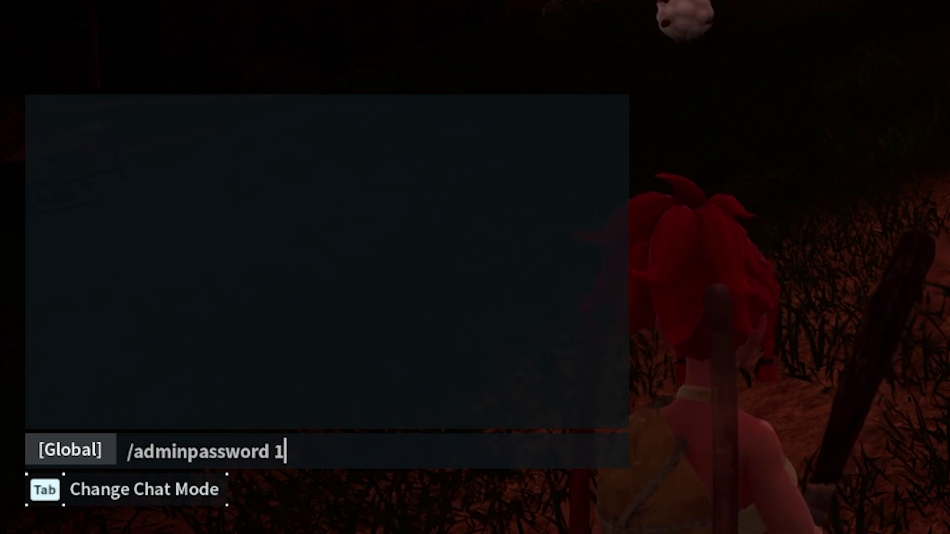
type("234")
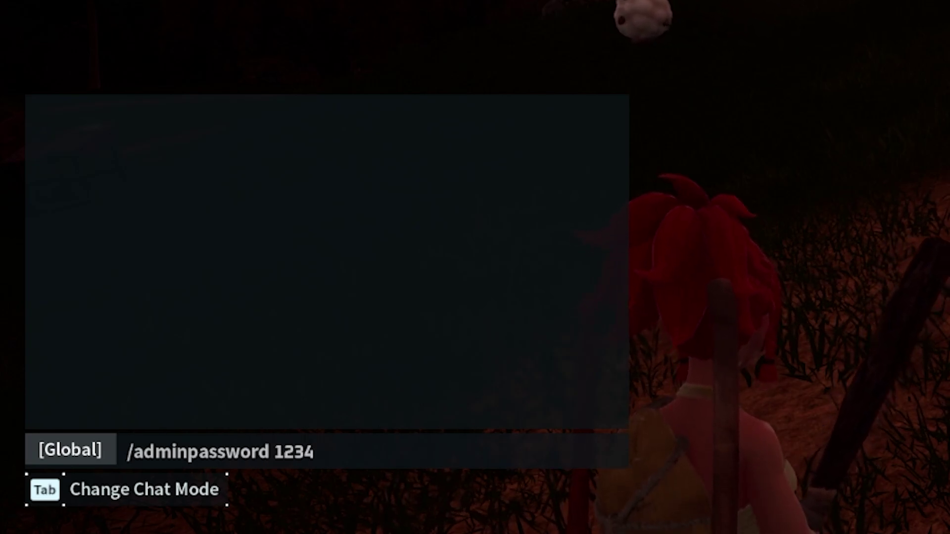
key("Return")
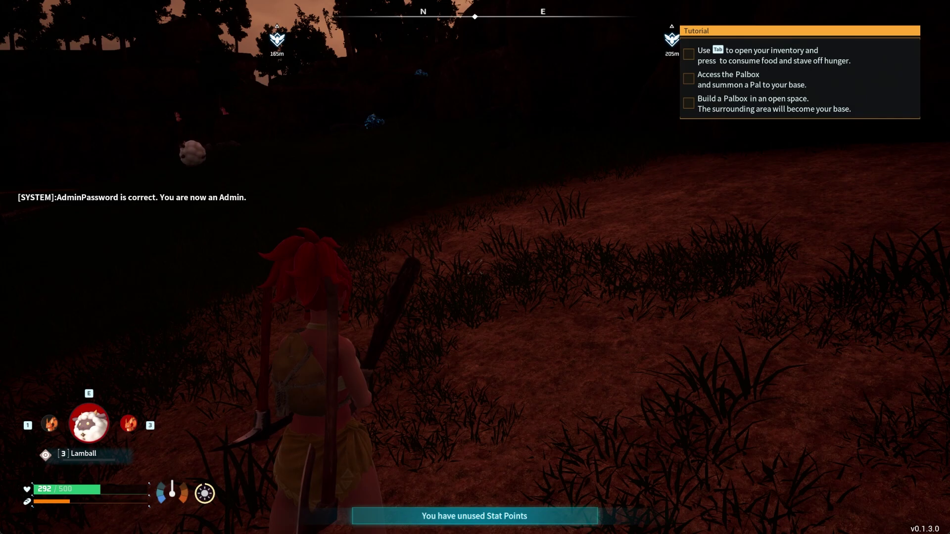
Save the world with the /save chat command and switch back to Steam.
left_click(475, 267)
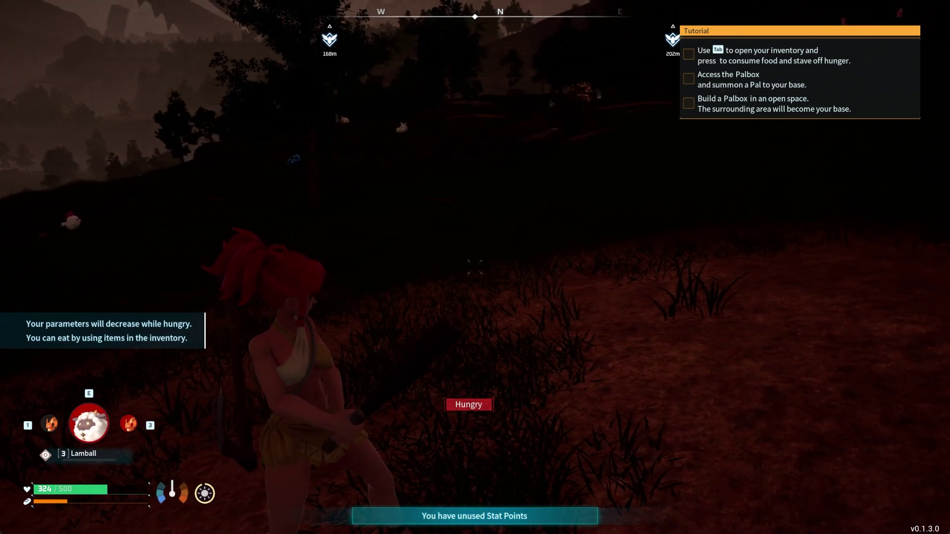
left_click(475, 267)
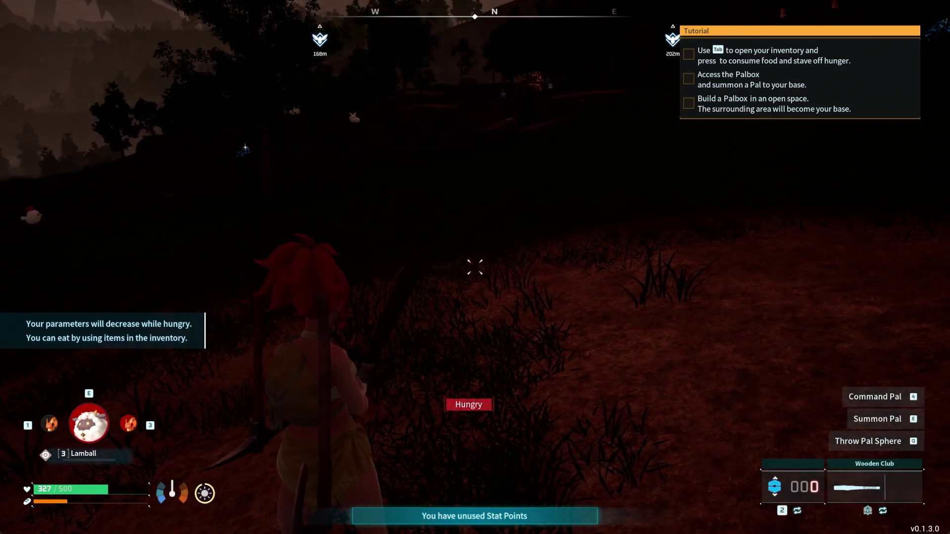
key("Return")
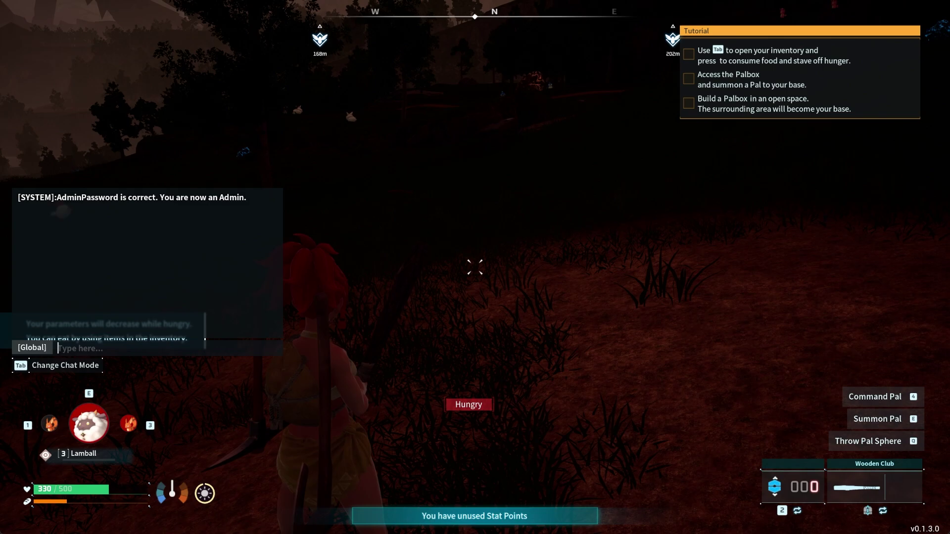
type("/save")
key("Return")
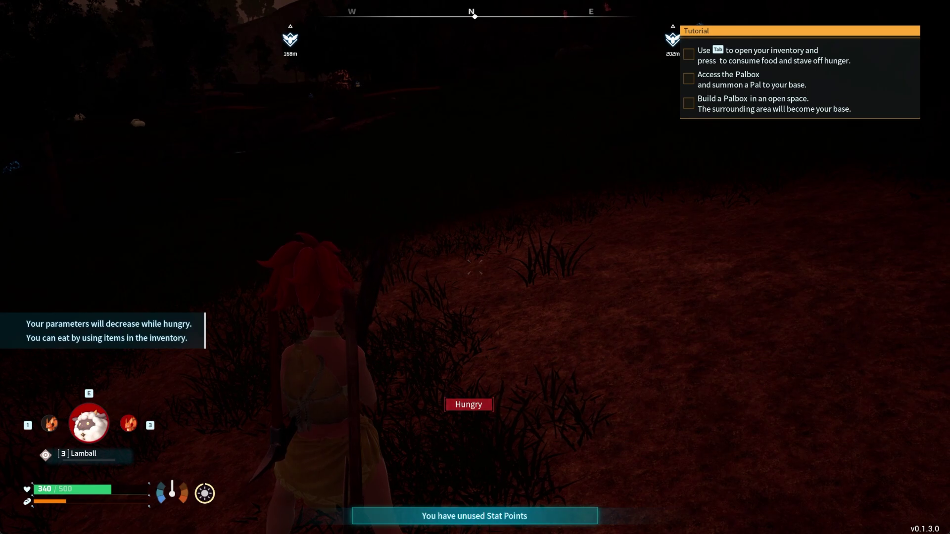
key("alt+Tab")
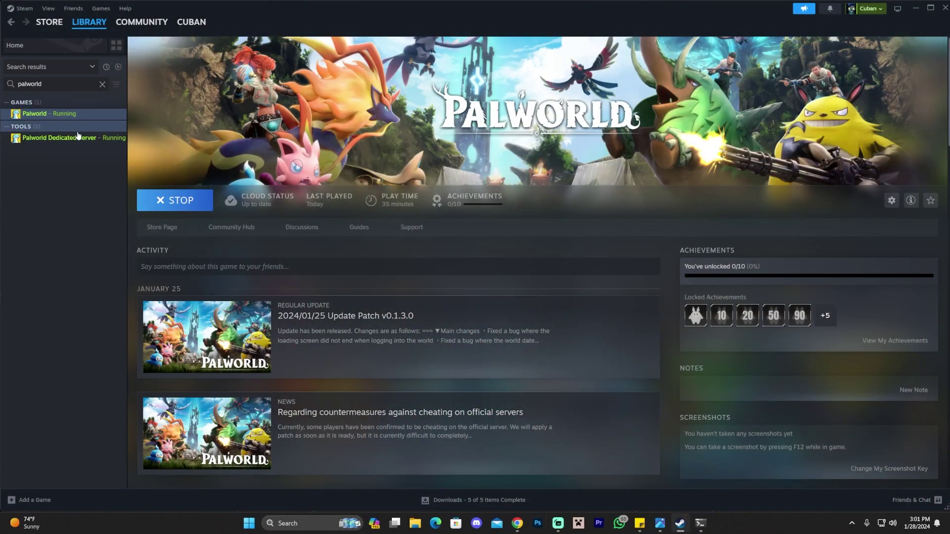
Stop Palworld Dedicated Server in Steam and start cmd from the Win+R prompt.
left_click(78, 135)
left_click(190, 207)
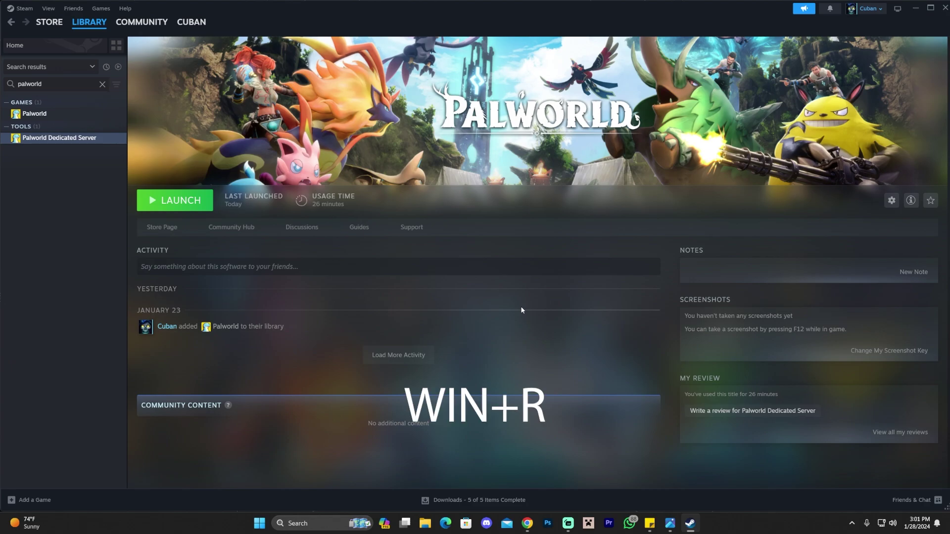
key("super+r")
left_click_drag(98, 427, 331, 212)
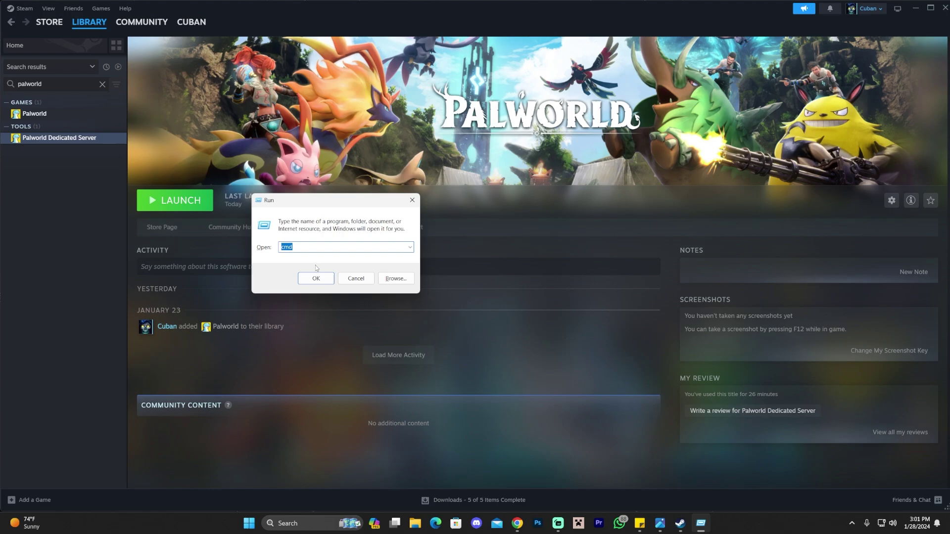
left_click(306, 290)
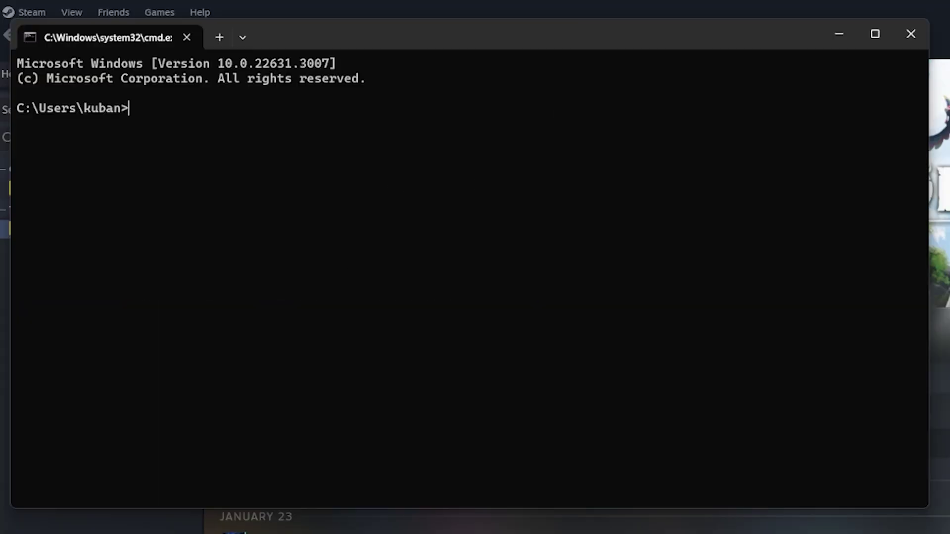
Run ipconfig and copy the Default Gateway address 192.168.1.1.
type("ipconfig")
key("Return")
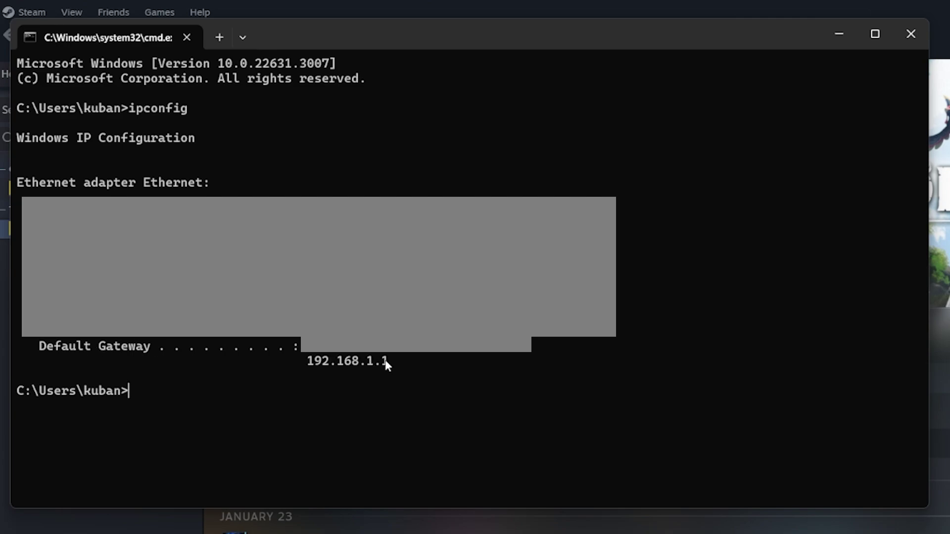
left_click_drag(386, 363, 308, 367)
key("ctrl+c")
left_click_drag(390, 363, 308, 366)
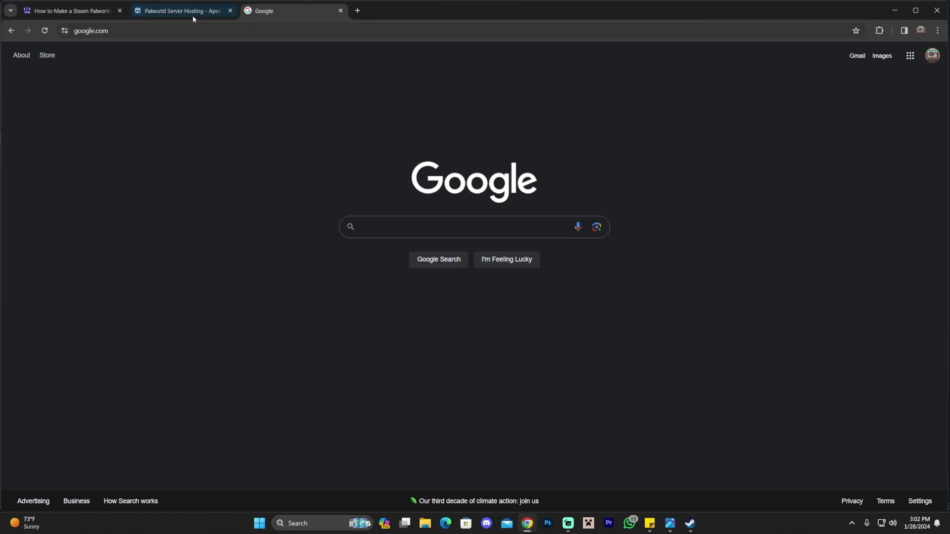
Paste 192.168.1.1 into Chrome's address bar and load the Spectrum router page.
left_click(203, 31)
key("ctrl+v")
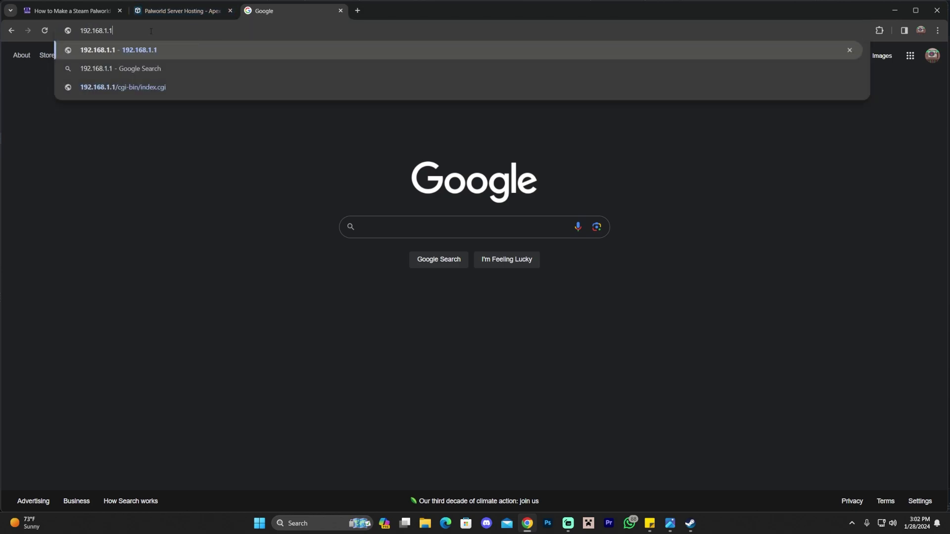
key("Return")
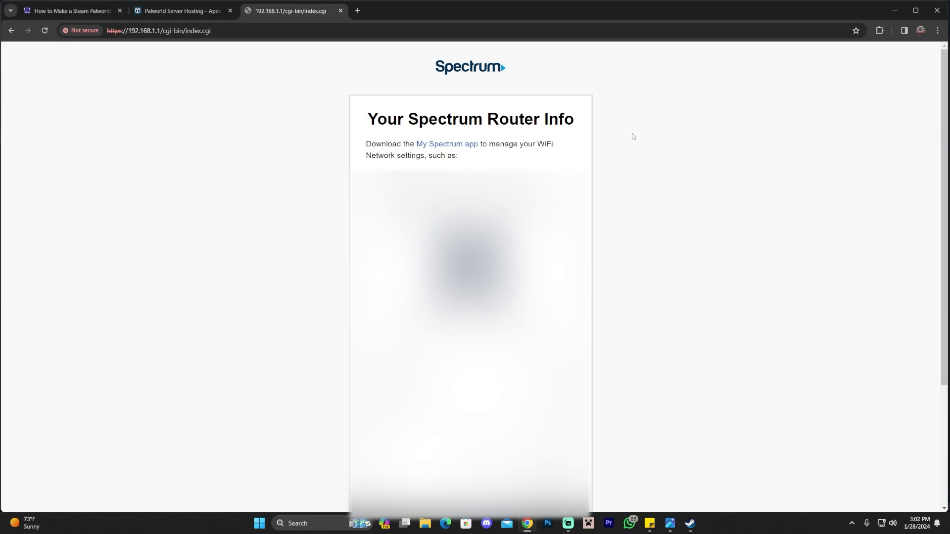